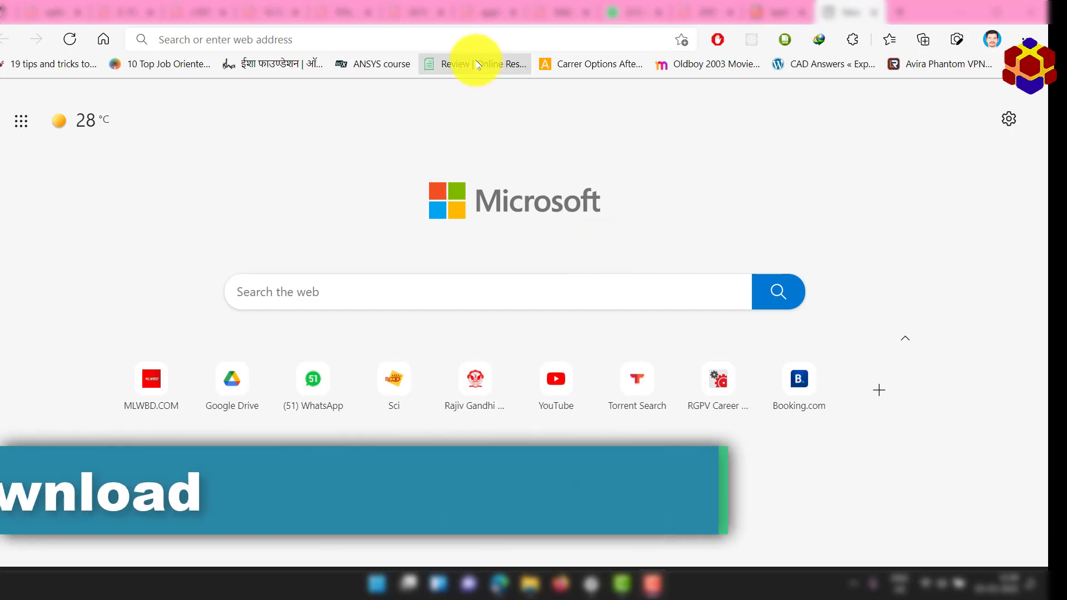
- Search the web for "image j" and open the ImageJ download page to review the Mac OS X, Linux and Windows versions
left_click(462, 38)
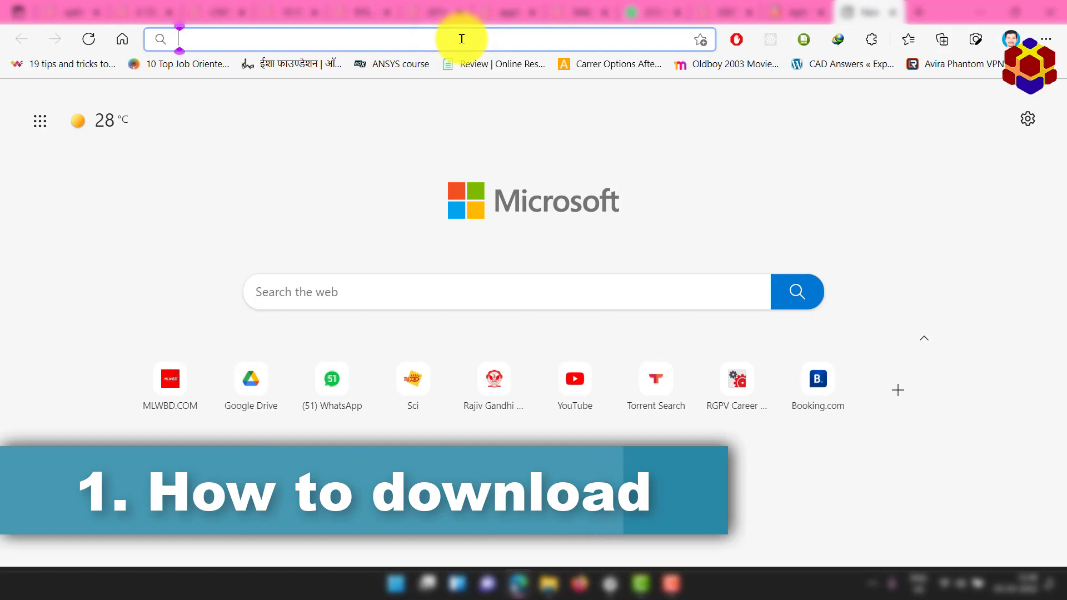
type("image j")
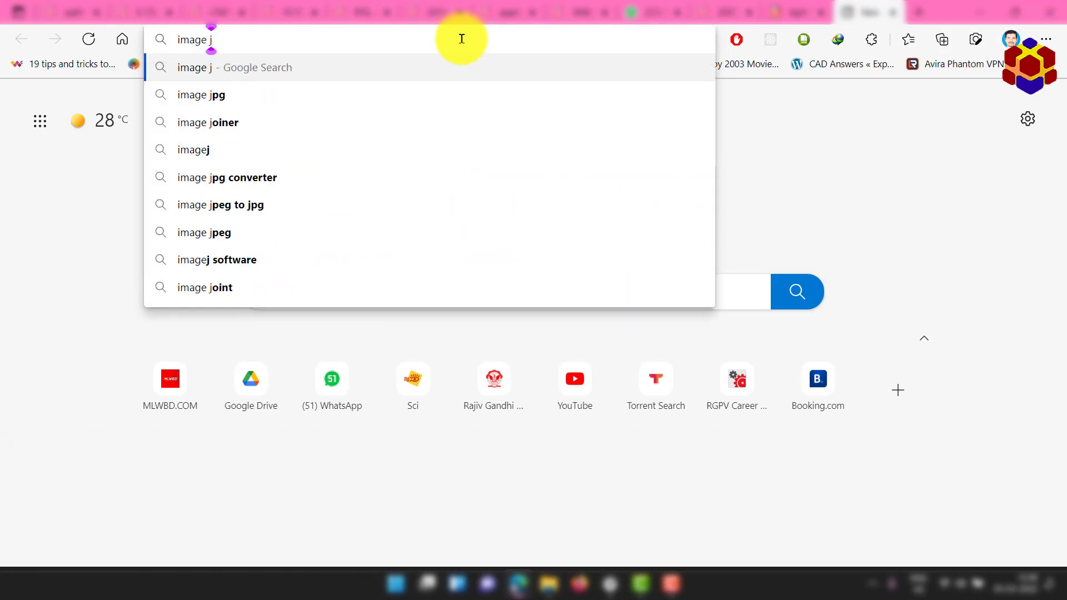
key("Return")
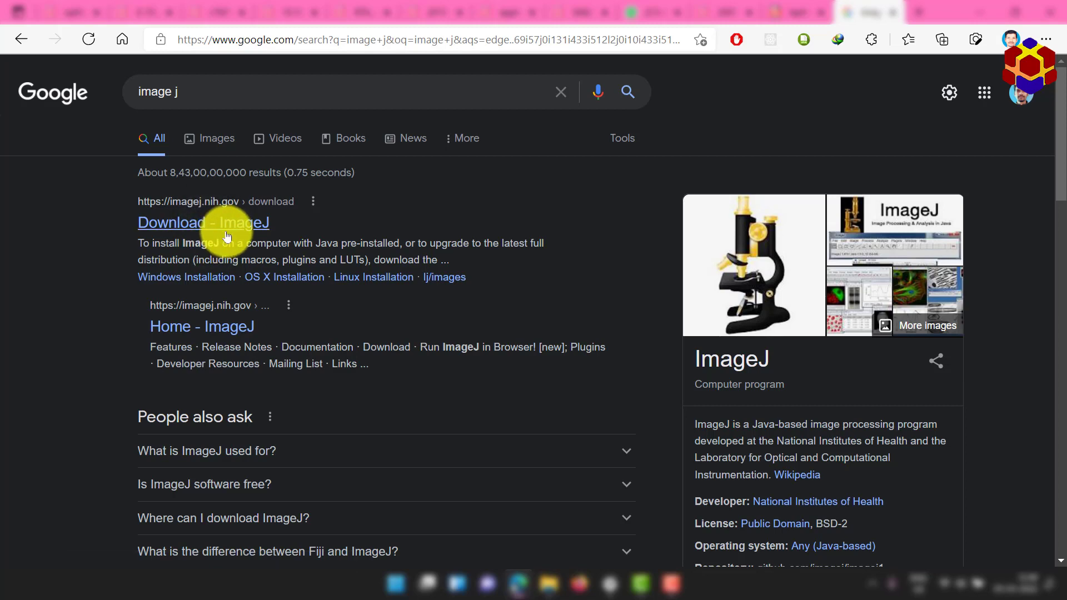
left_click(231, 228)
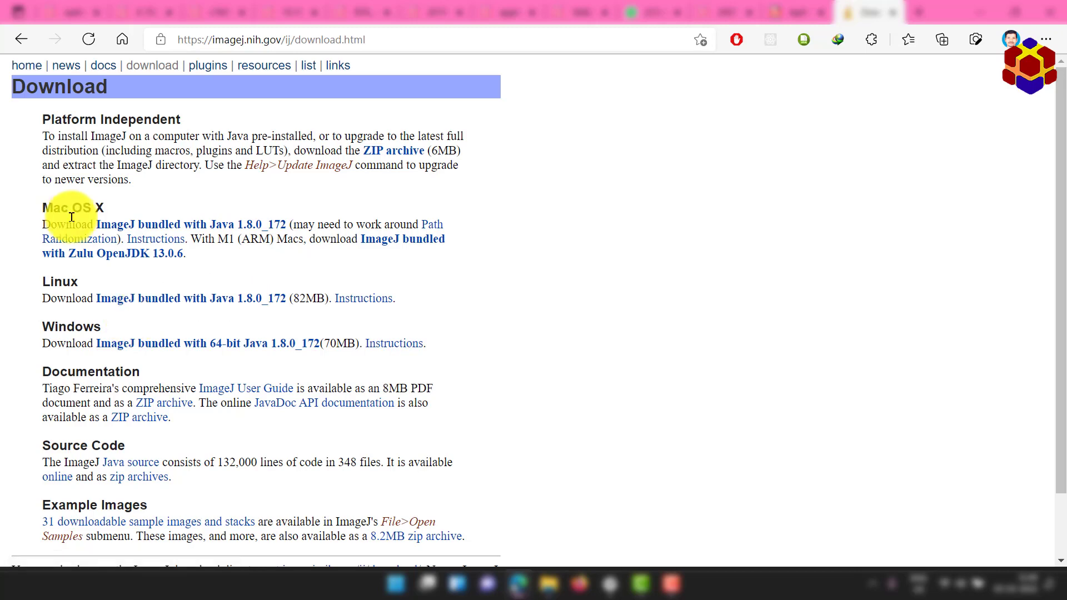
left_click_drag(53, 211, 103, 207)
left_click_drag(44, 282, 71, 284)
left_click_drag(58, 327, 82, 326)
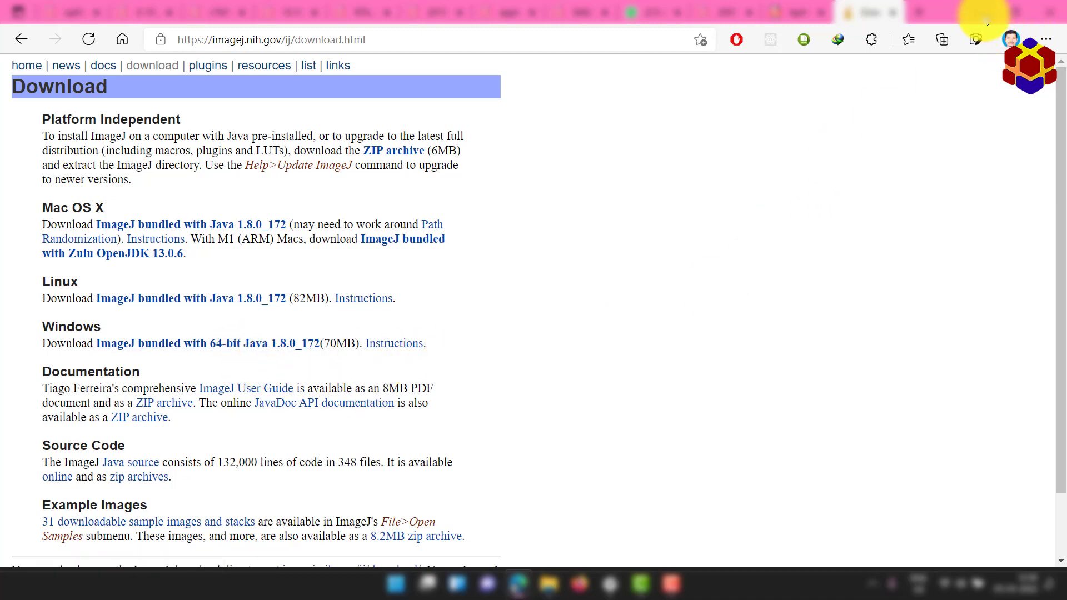
- Start ImageJ from the freeware > ImageJ folder on drive D and minimise the folder window
left_click(548, 583)
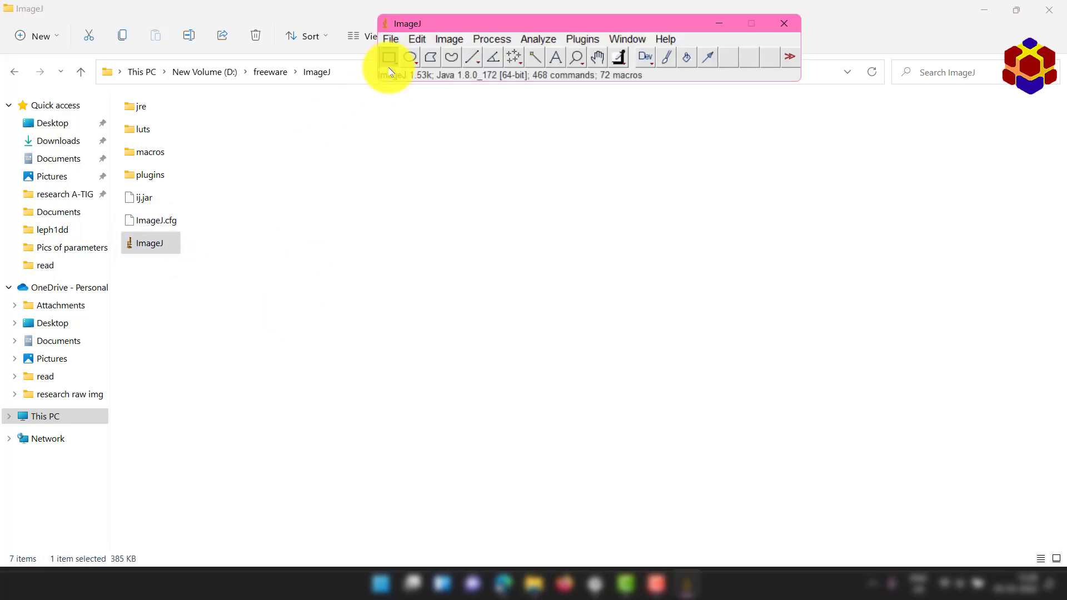
left_click(978, 11)
left_click_drag(371, 2, 786, 100)
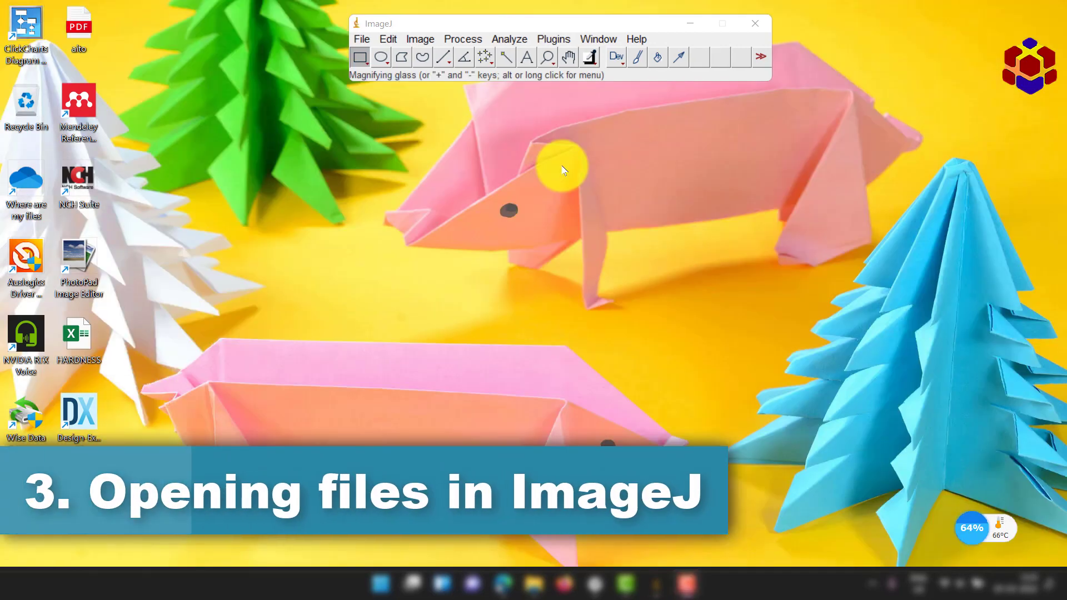
- Open the image file "thesis work new 2_4" from the ATiG flux folder in ImageJ
left_click(367, 42)
left_click(373, 71)
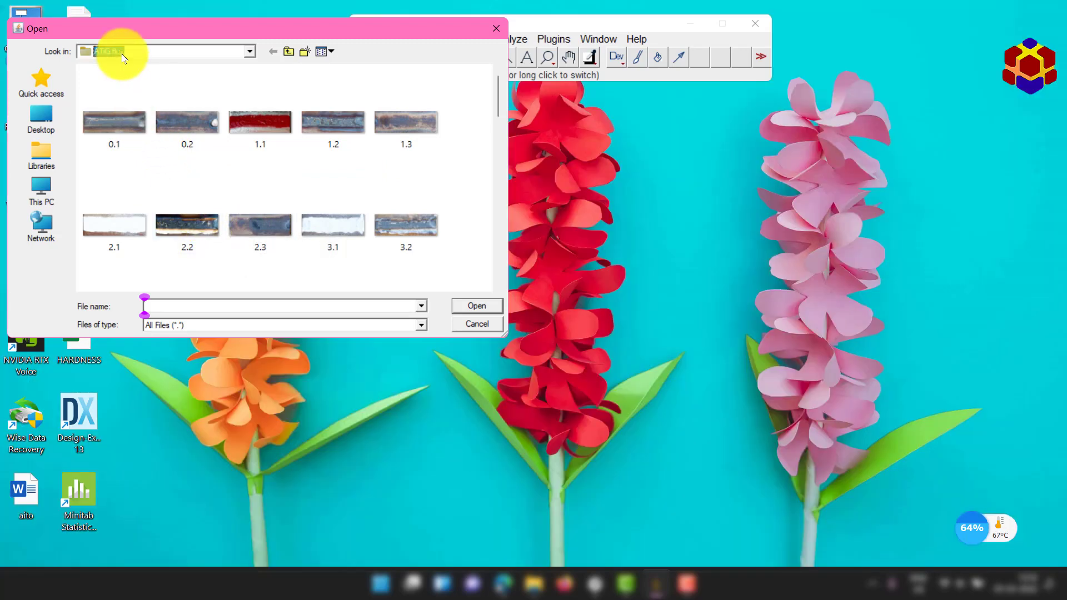
scroll(179, 231, "down", 5)
scroll(180, 237, "up", 3)
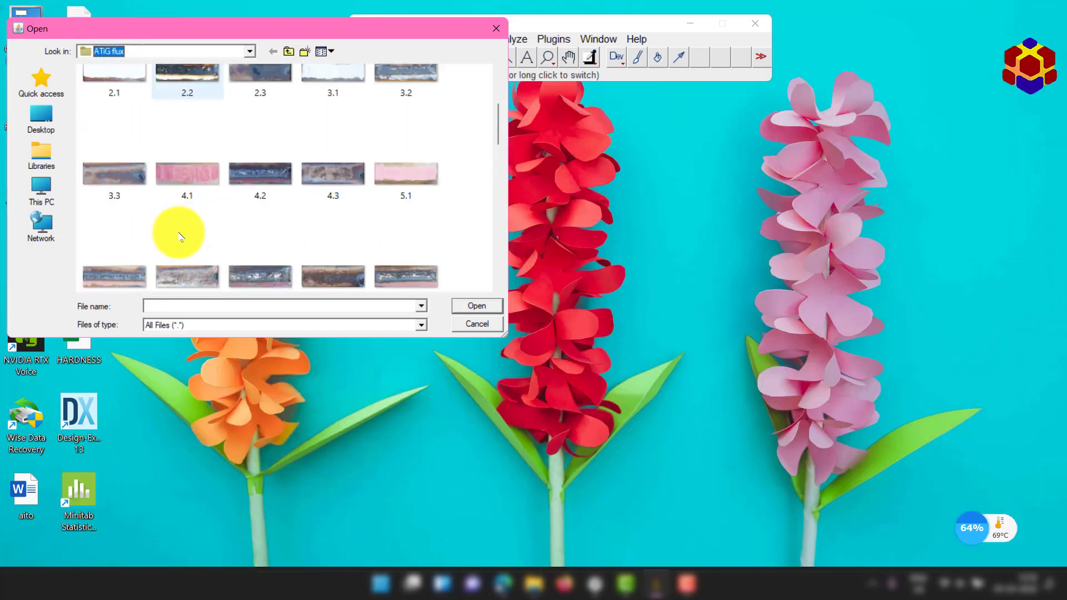
scroll(178, 238, "down", 3)
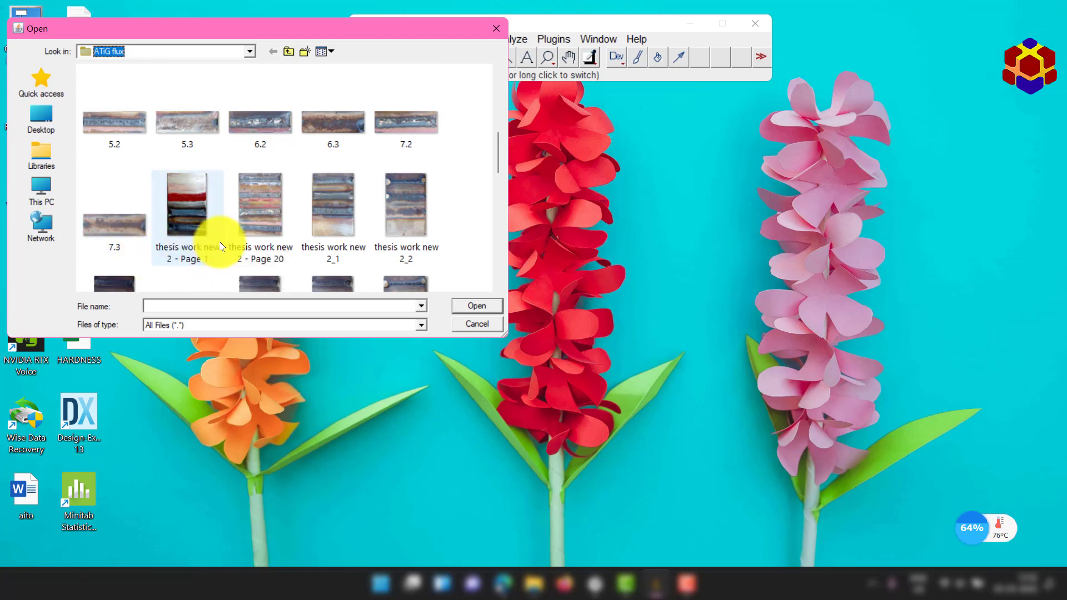
scroll(221, 246, "down", 3)
left_click(179, 162)
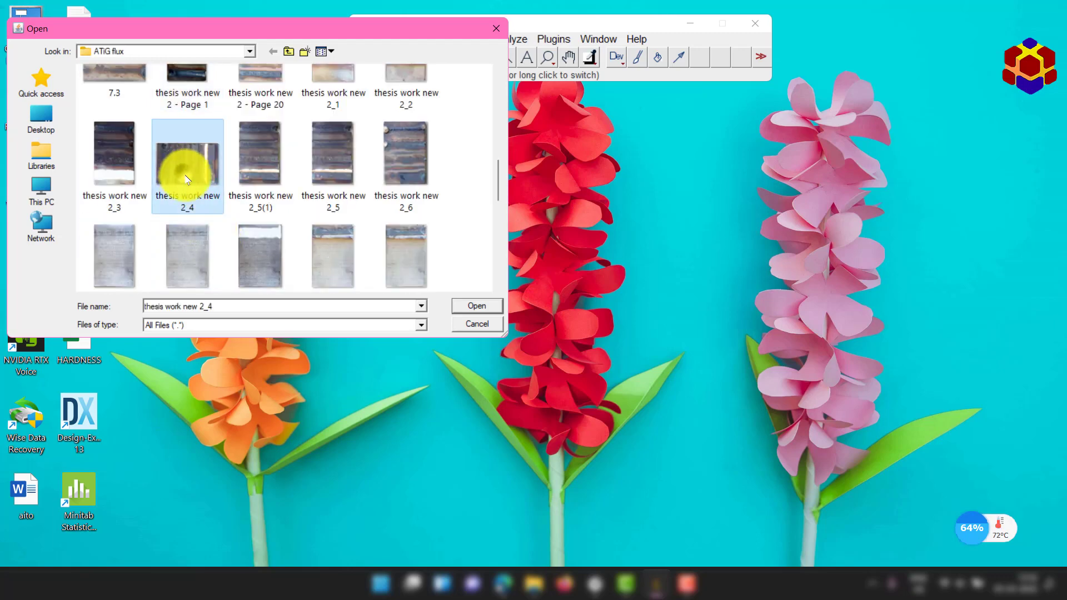
left_click(470, 306)
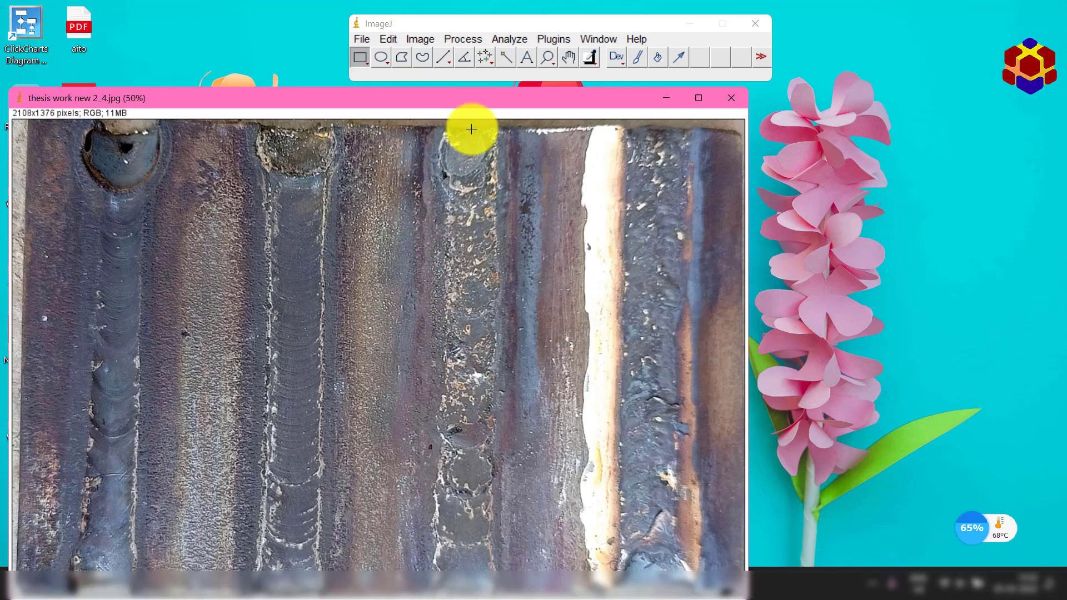
- Arrange the image window and the ImageJ main window side by side so that the image and the tools are both accessible
double_click(481, 104)
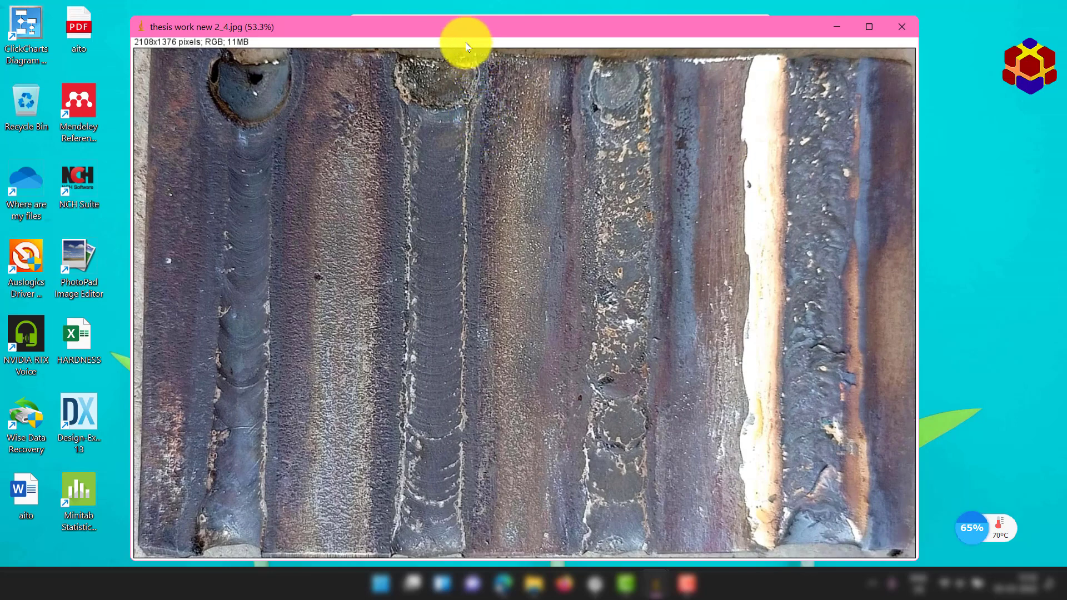
left_click_drag(462, 24, 601, 21)
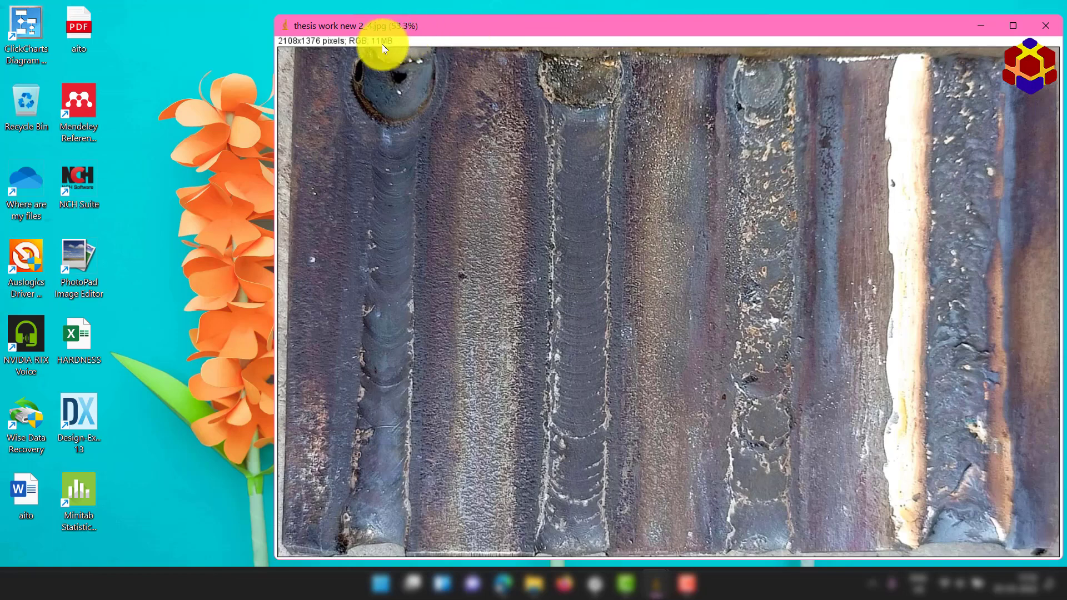
left_click(655, 583)
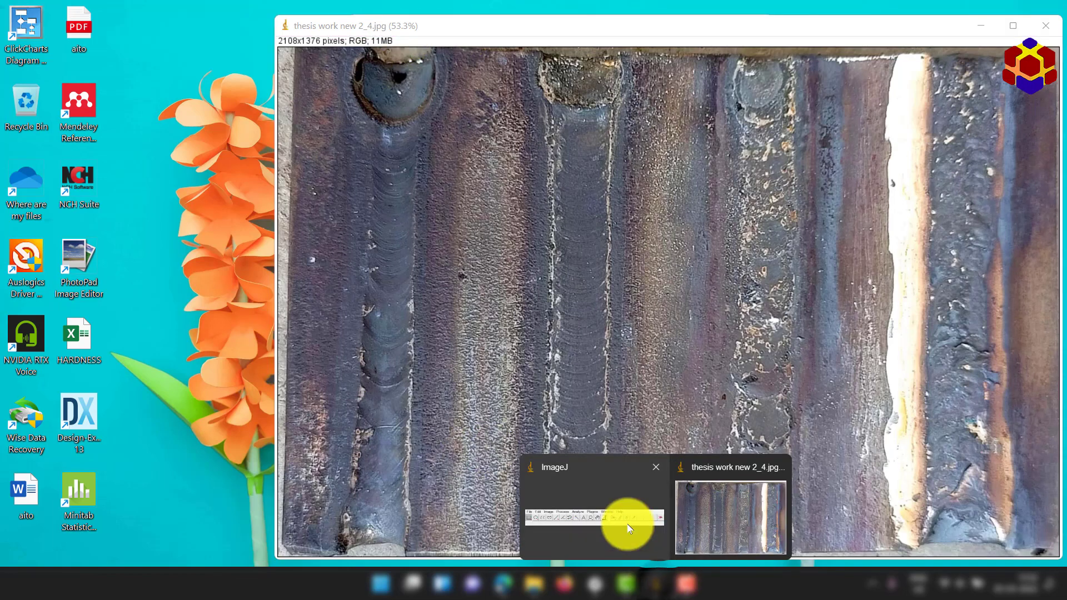
left_click(630, 528)
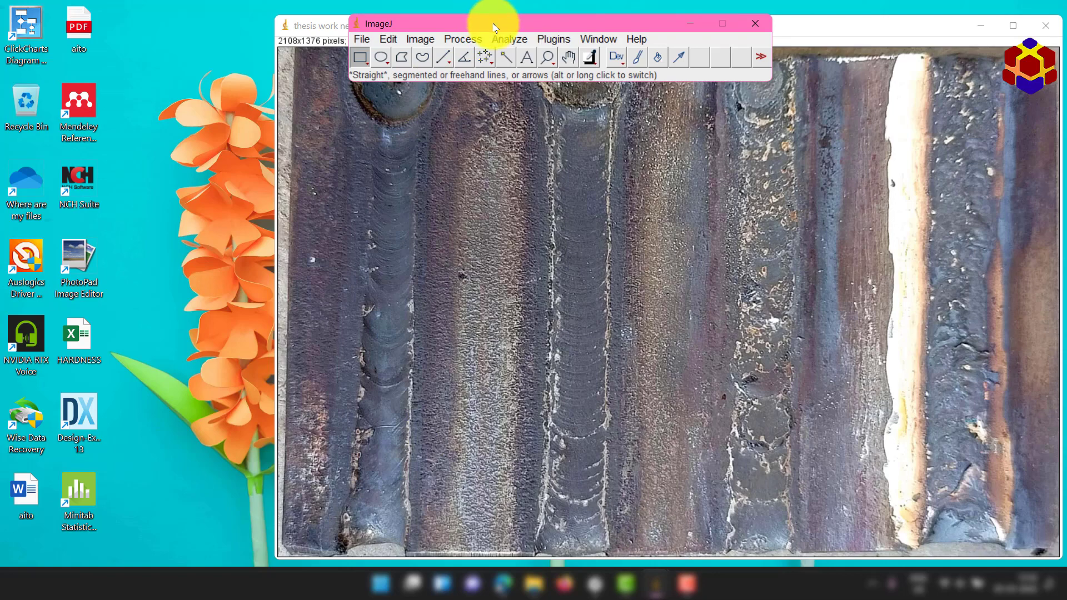
left_click_drag(495, 27, 146, 46)
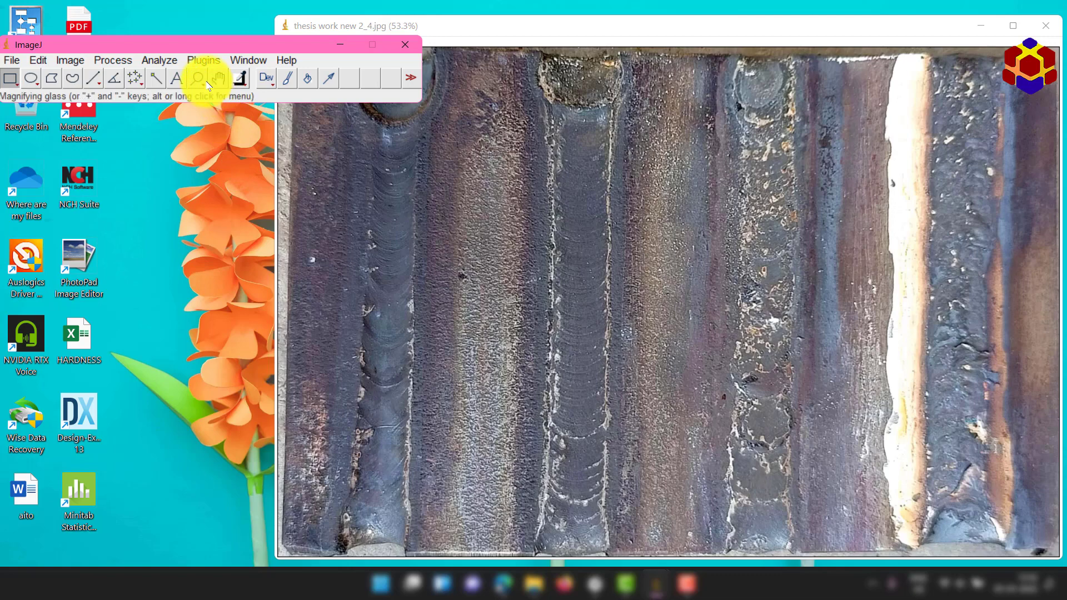
left_click(529, 26)
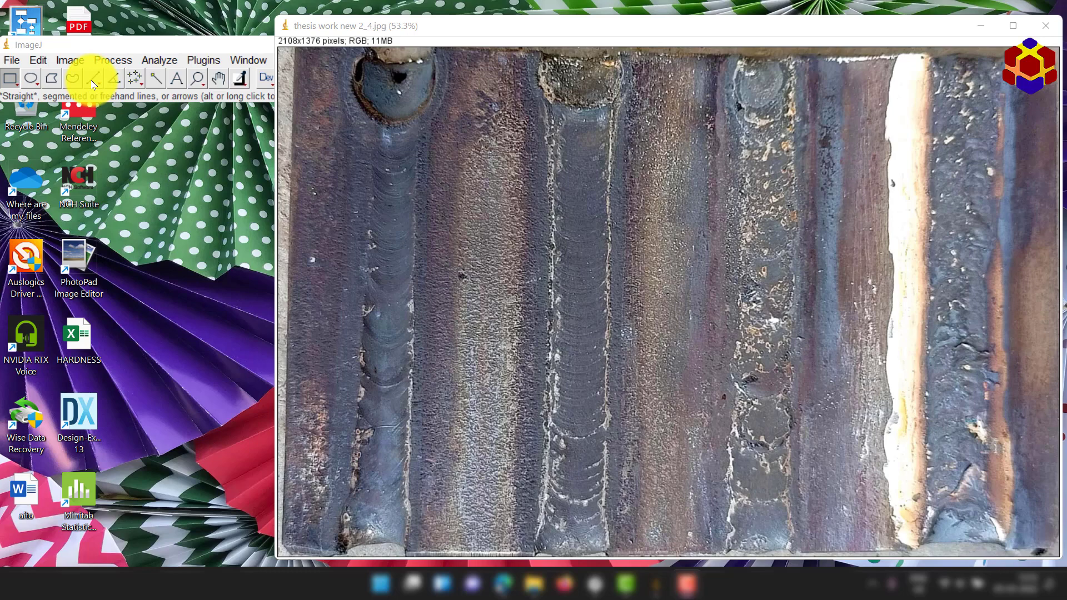
- Draw a straight line about 2086 pixels long across the plate's full width and set the scale to a known distance of 95 mm
left_click(95, 78)
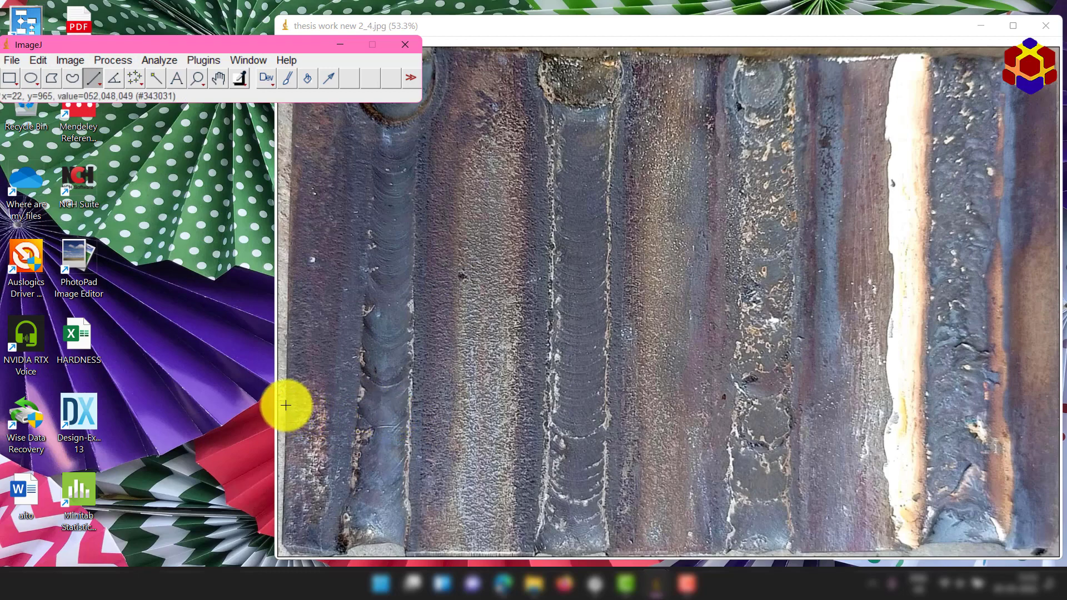
mouse_move(286, 405)
left_mouse_down()
mouse_move(949, 445)
mouse_move(1060, 419)
left_mouse_up()
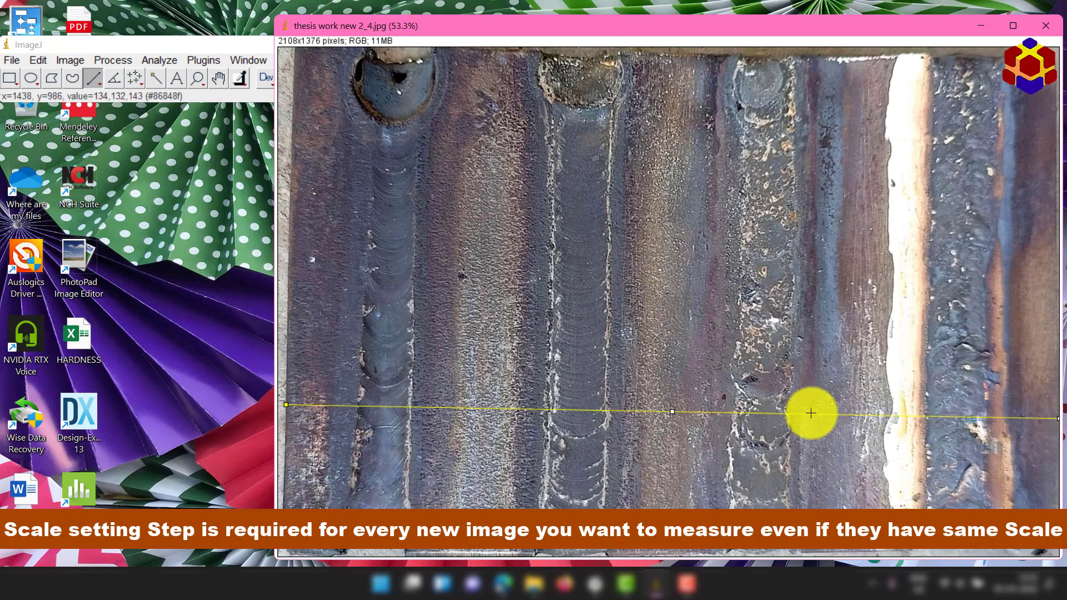
left_click(169, 65)
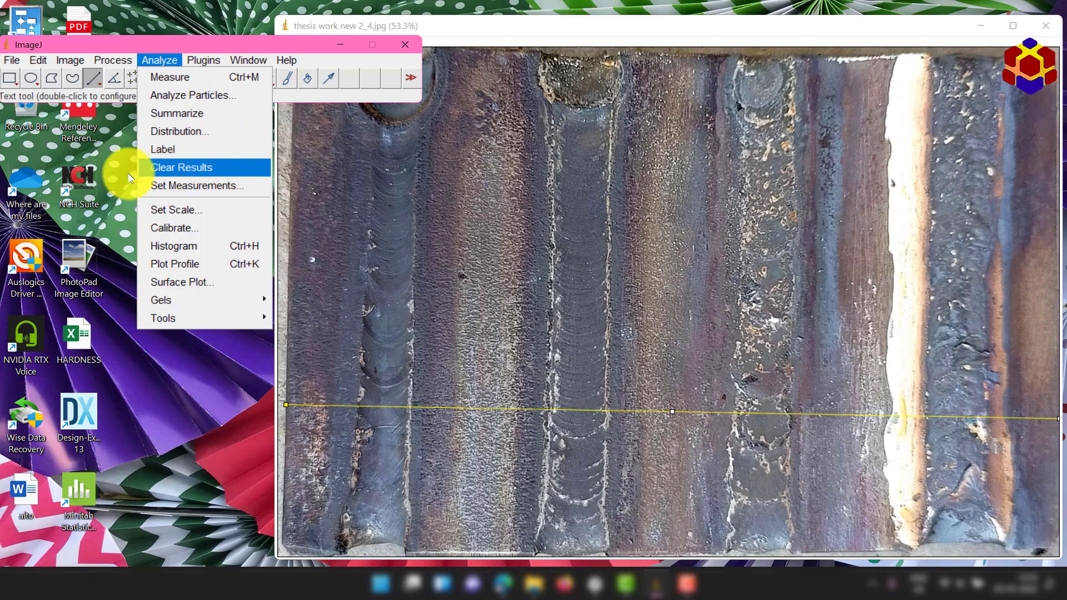
left_click(119, 308)
left_click(159, 60)
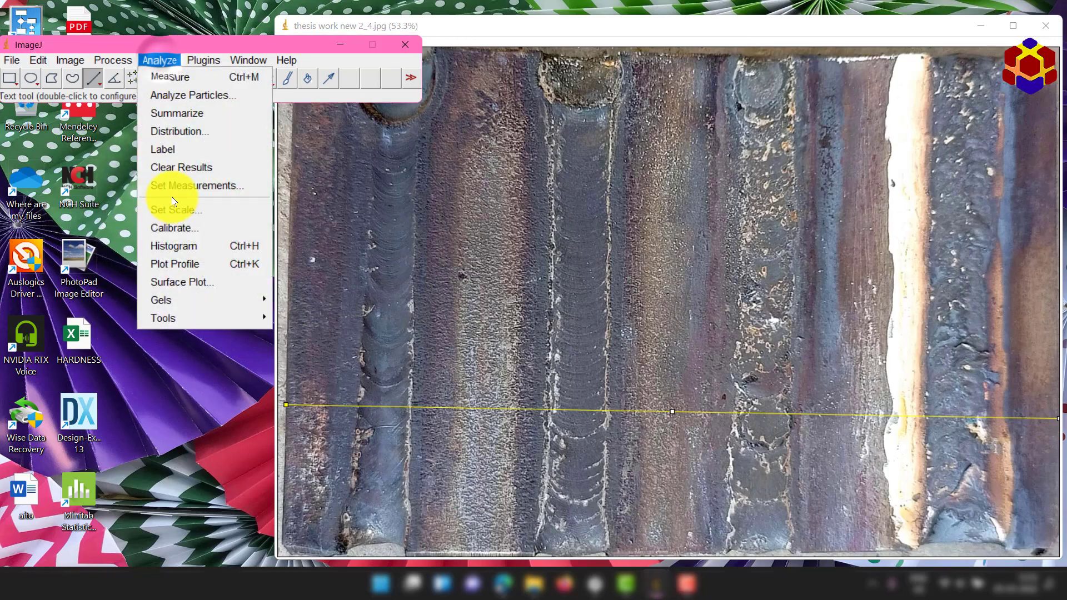
left_click(199, 210)
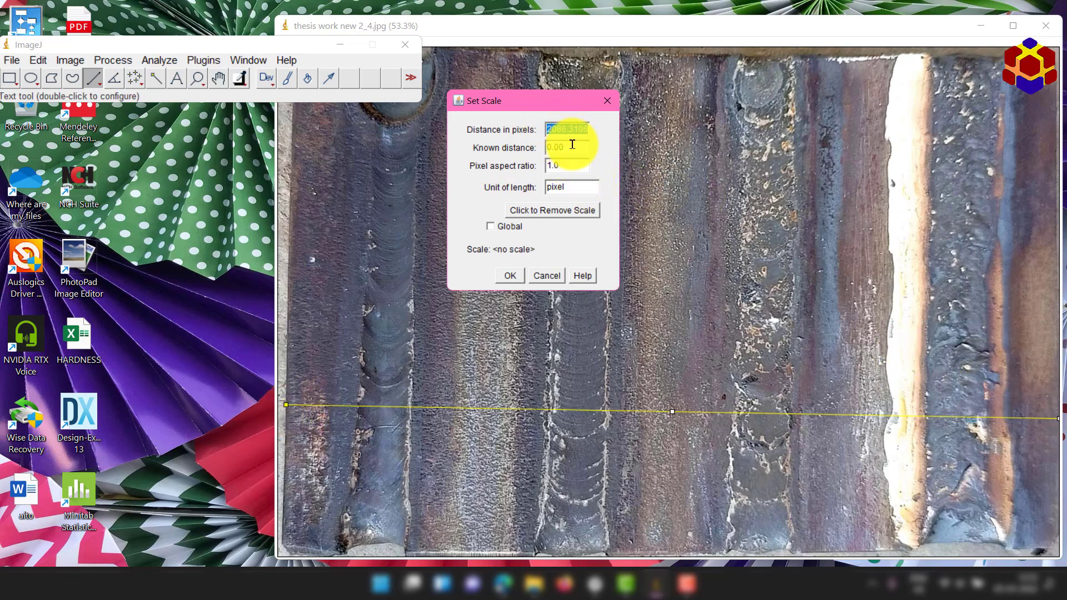
left_click_drag(565, 148, 537, 157)
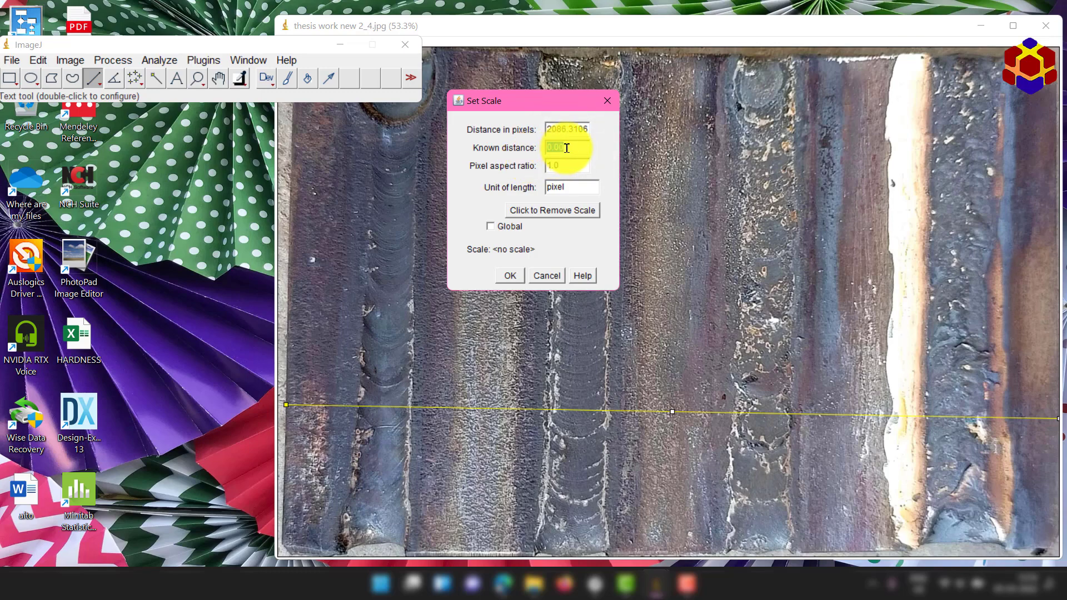
type("95")
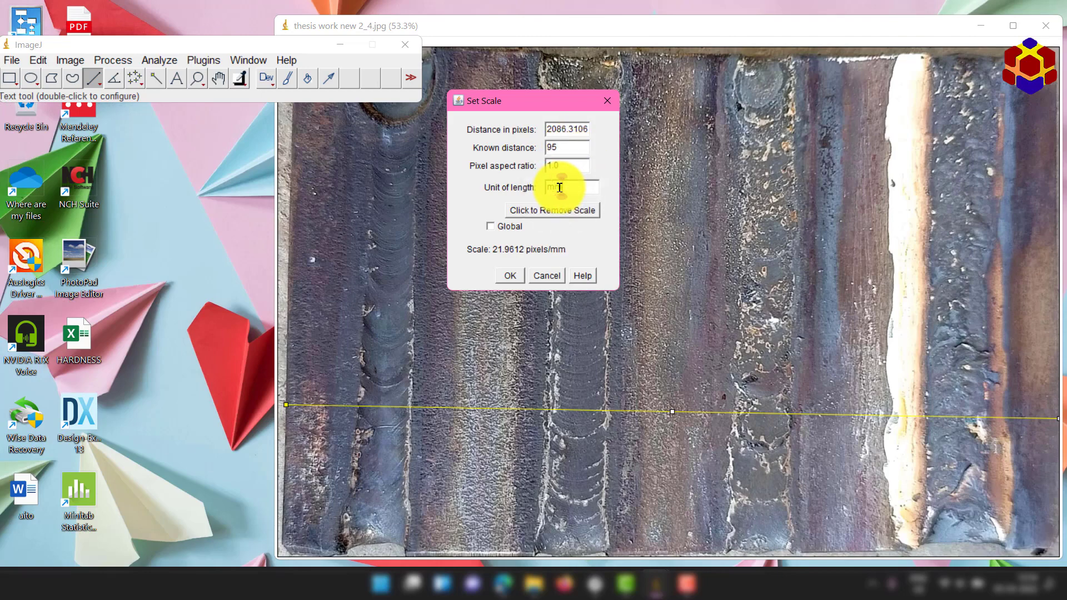
type("mm")
left_click(519, 280)
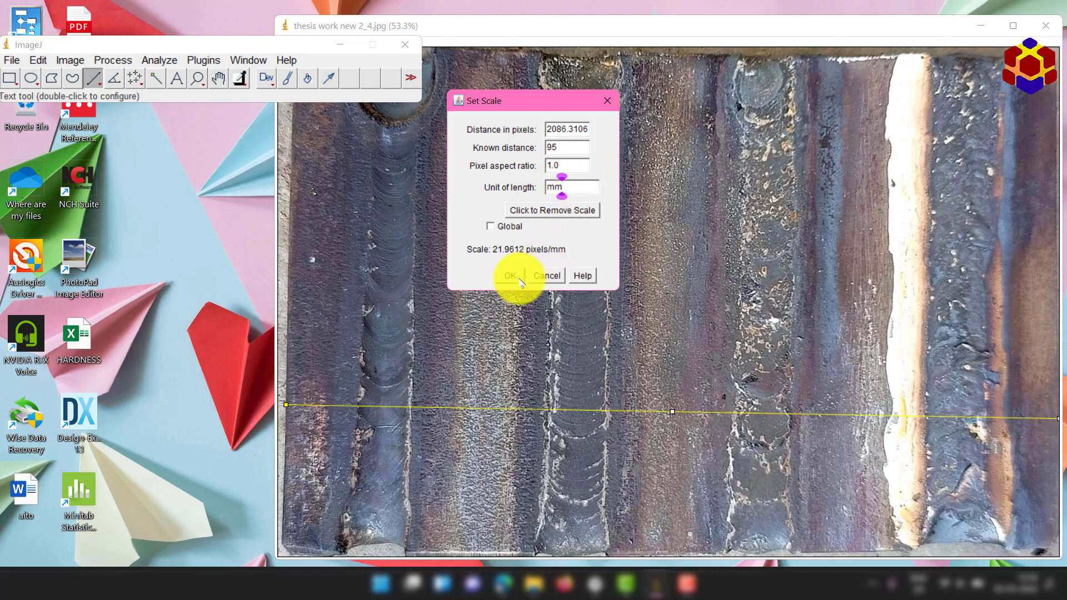
left_click(520, 279)
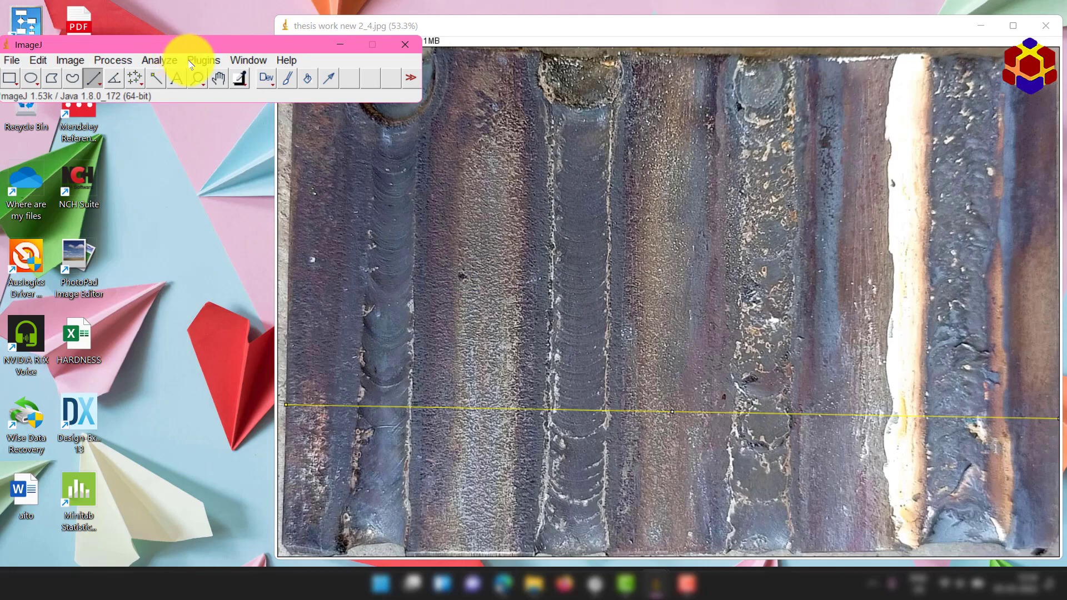
- Review the measurement options, including Area, Standard deviation and Perimeter, and accept the settings with none selected and 3 decimal places
left_click(161, 60)
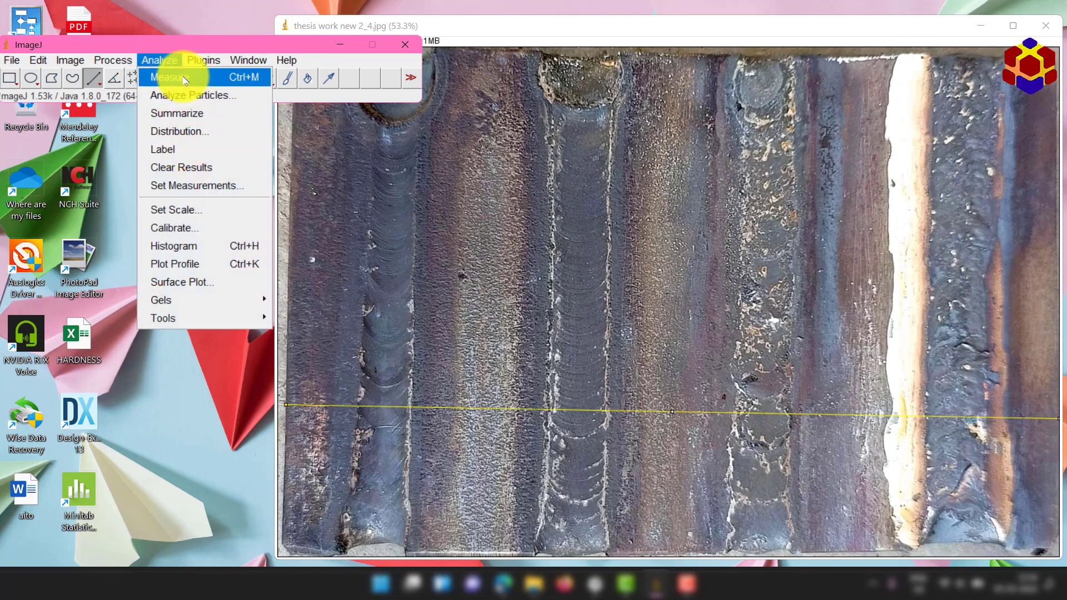
left_click(224, 187)
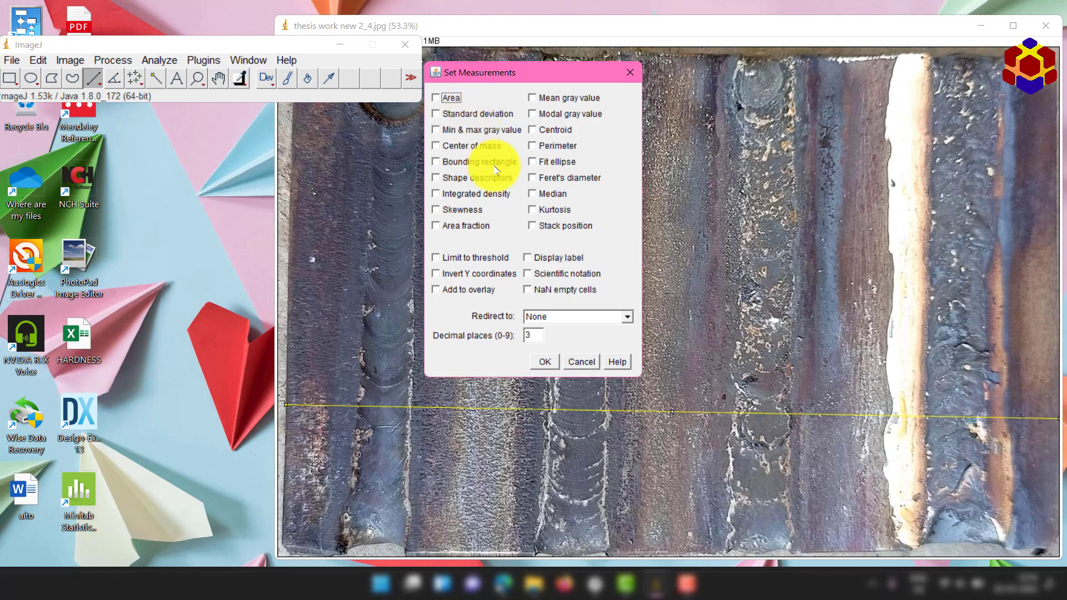
left_click(436, 98)
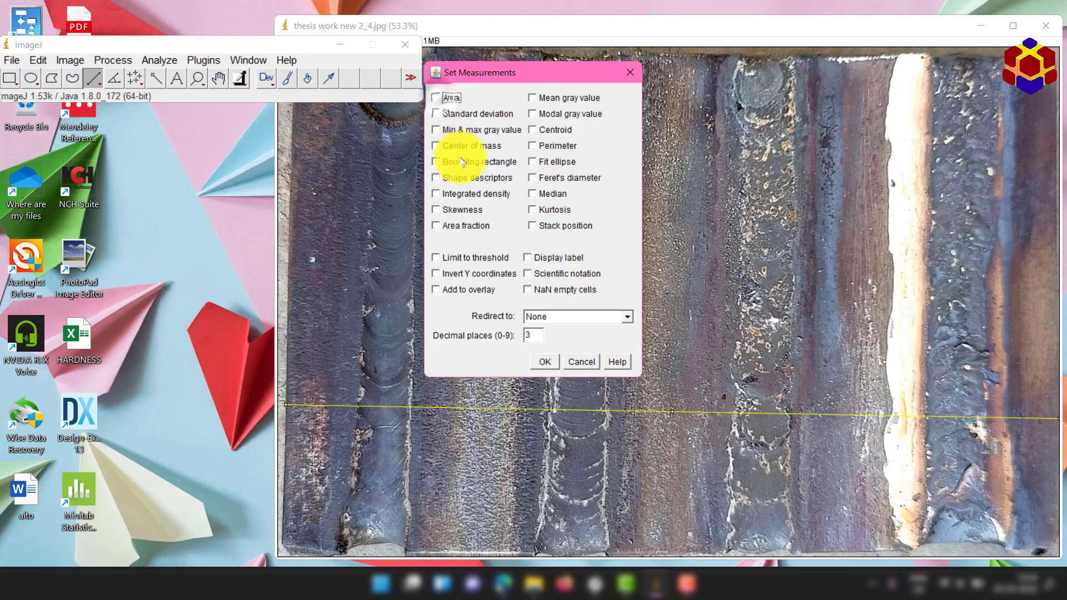
left_click(444, 114)
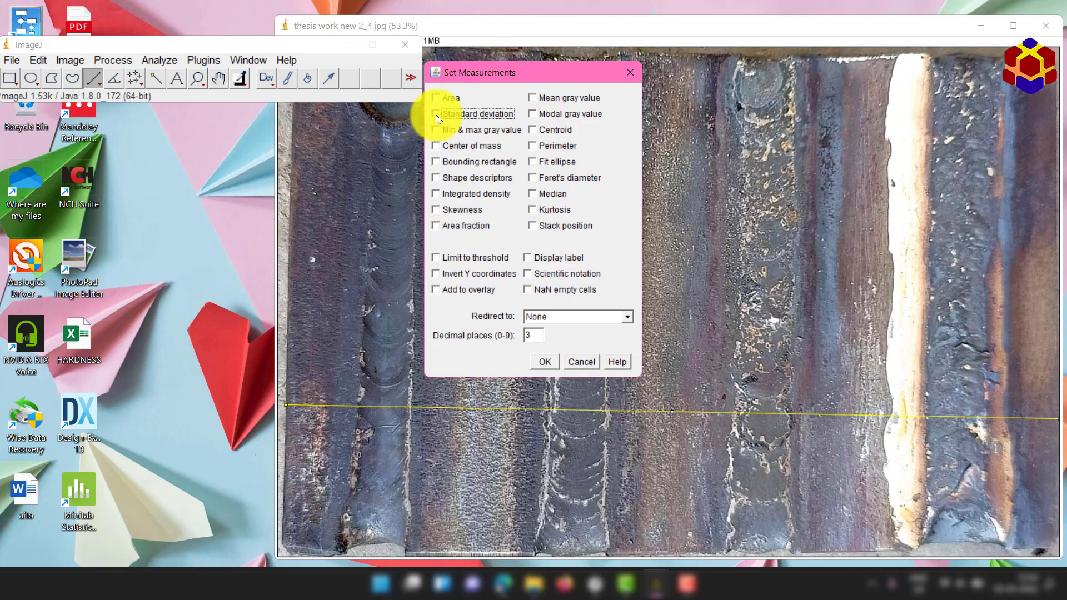
left_click(535, 147)
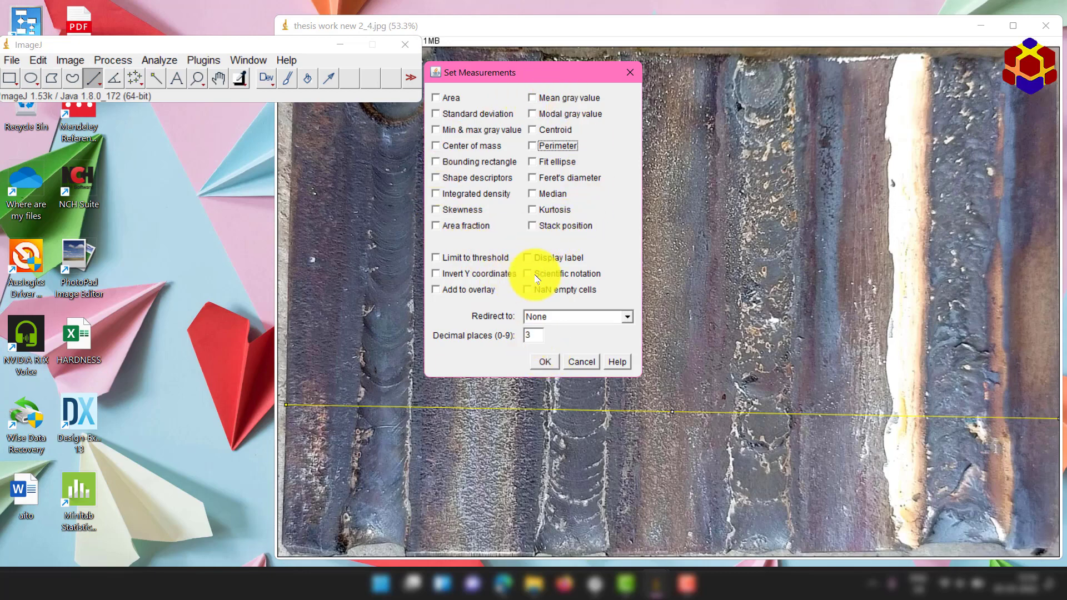
left_click(545, 363)
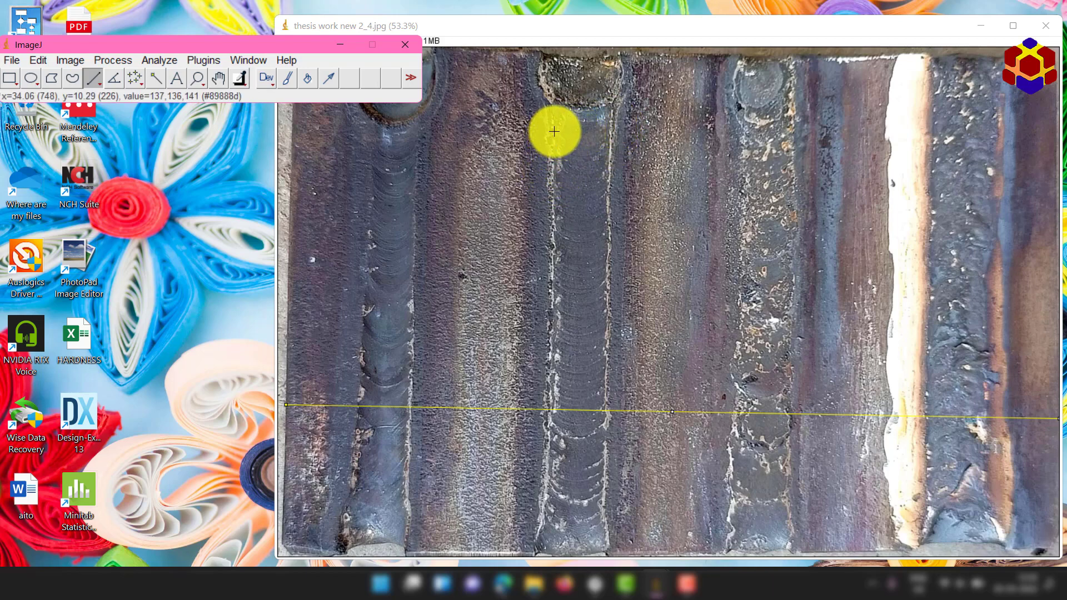
- Draw a horizontal line about 6.7 mm long across the second weld bead near its upper end and measure it
left_click(554, 131)
left_click_drag(557, 131, 609, 131)
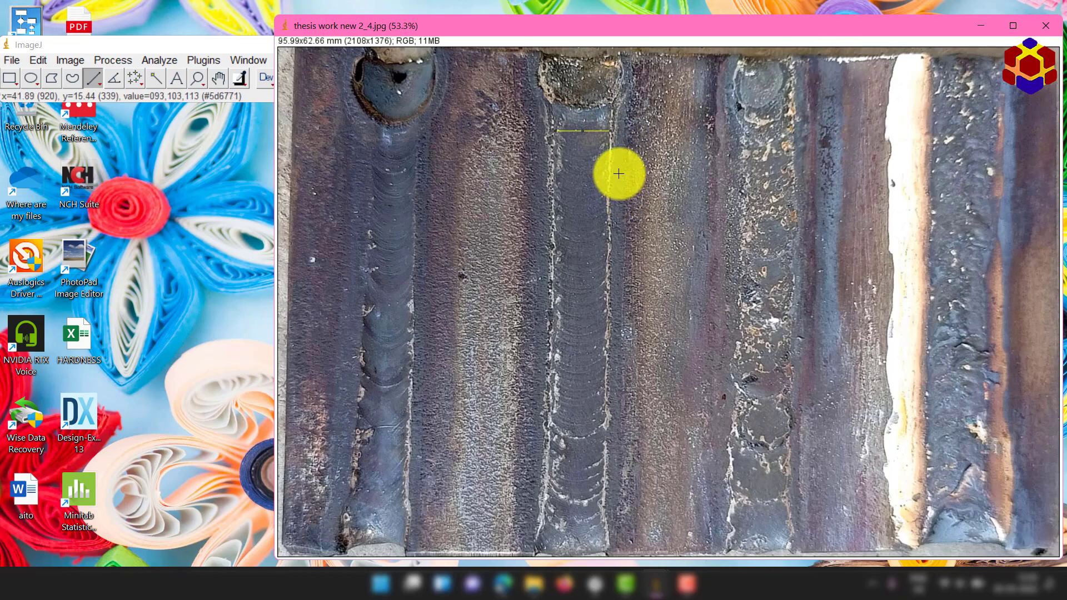
key("ctrl+m")
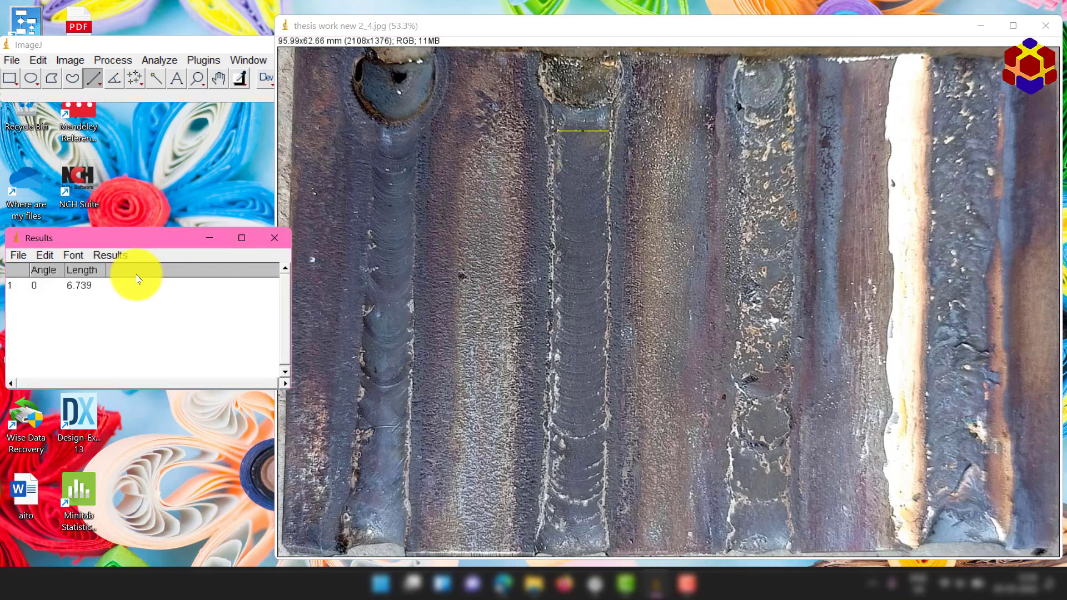
- Draw and measure two more width lines across the second weld bead's upper half, about 6.9 mm and 6.7 mm long
left_click(157, 60)
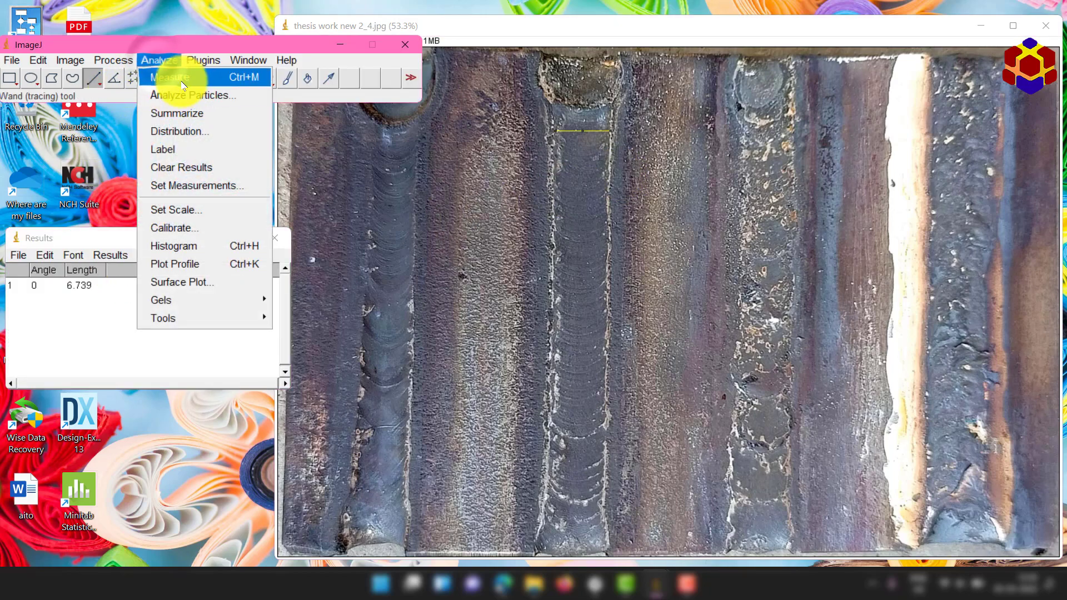
left_click(83, 238)
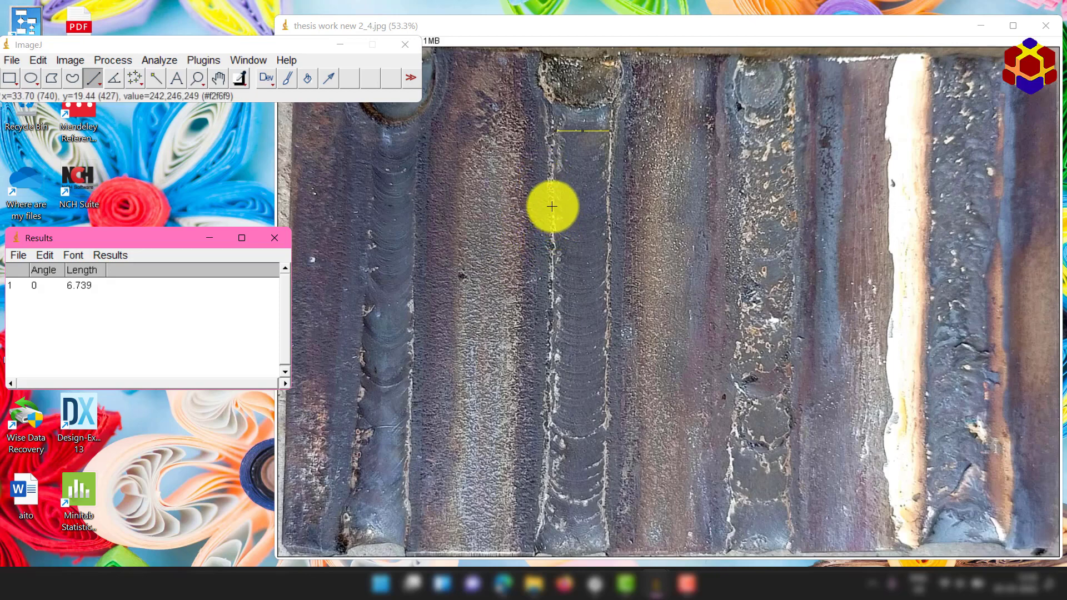
left_click_drag(551, 205, 608, 205)
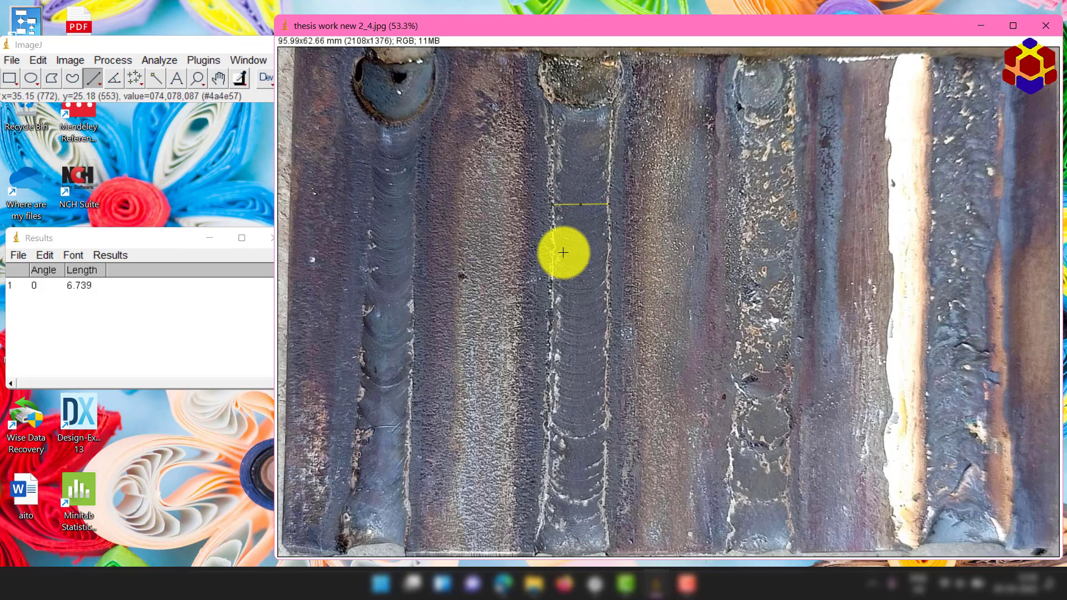
key("ctrl+m")
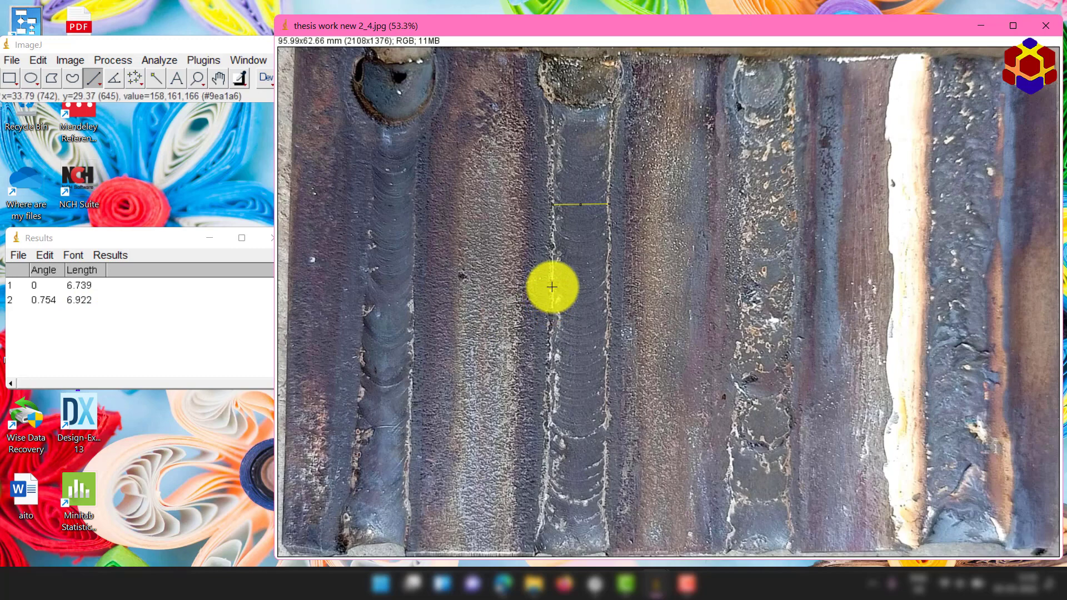
left_click_drag(552, 287, 602, 288)
key("ctrl+m")
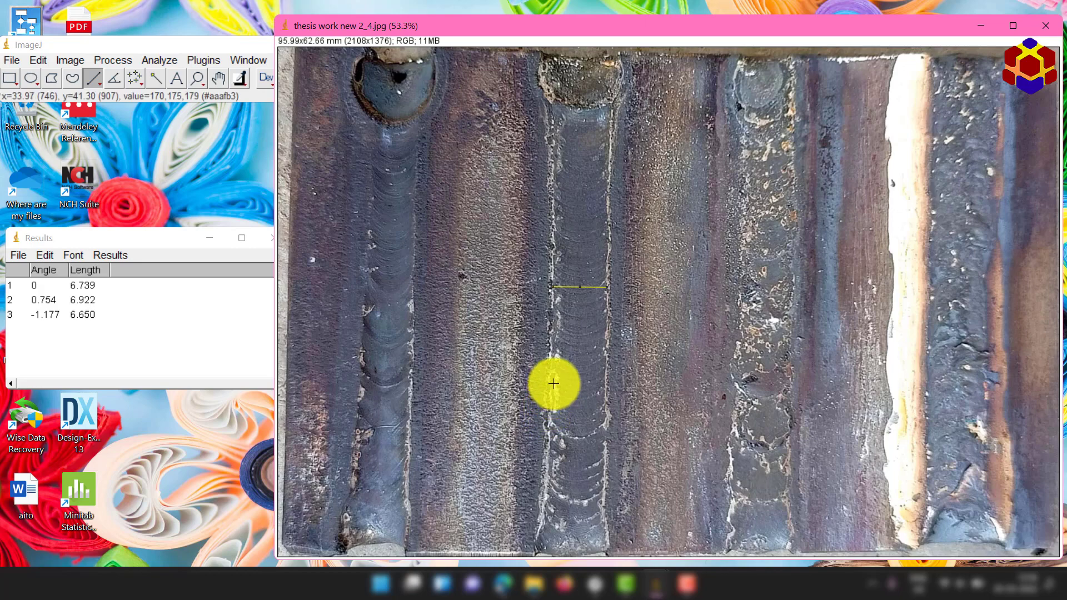
- Draw and measure three width lines down the second weld bead's lower half, about 6.4 mm, 7.1 mm and 7.1 mm long
left_click_drag(553, 384, 605, 384)
key("ctrl+m")
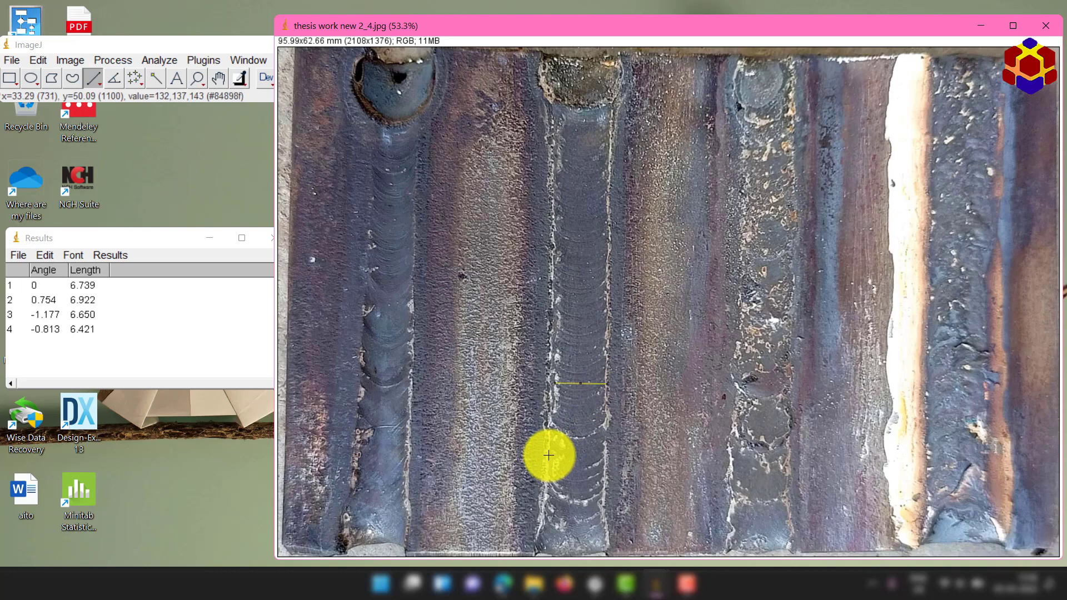
left_click_drag(548, 455, 605, 454)
key("ctrl+m")
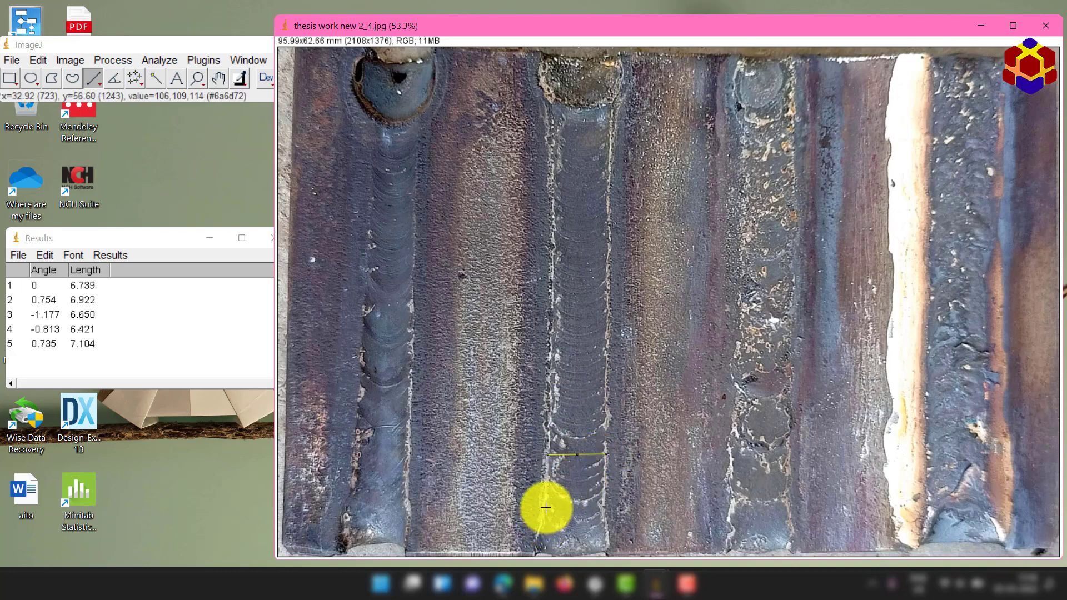
left_click_drag(546, 507, 604, 506)
key("ctrl+m")
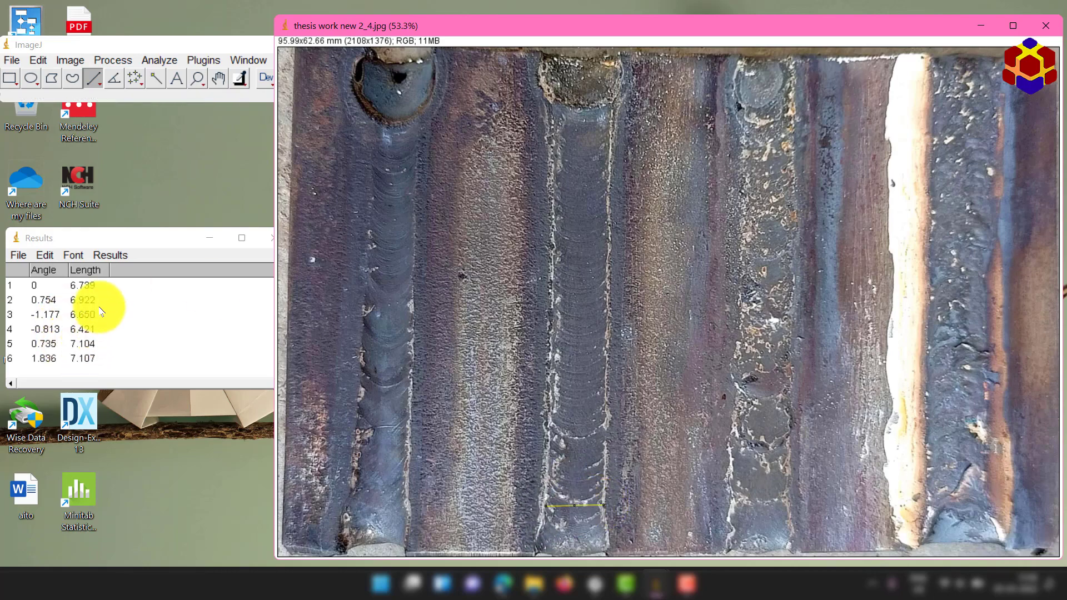
- Move the Results window up beneath the ImageJ main window and select all six measurement rows
left_click(125, 298)
left_click_drag(150, 239, 165, 126)
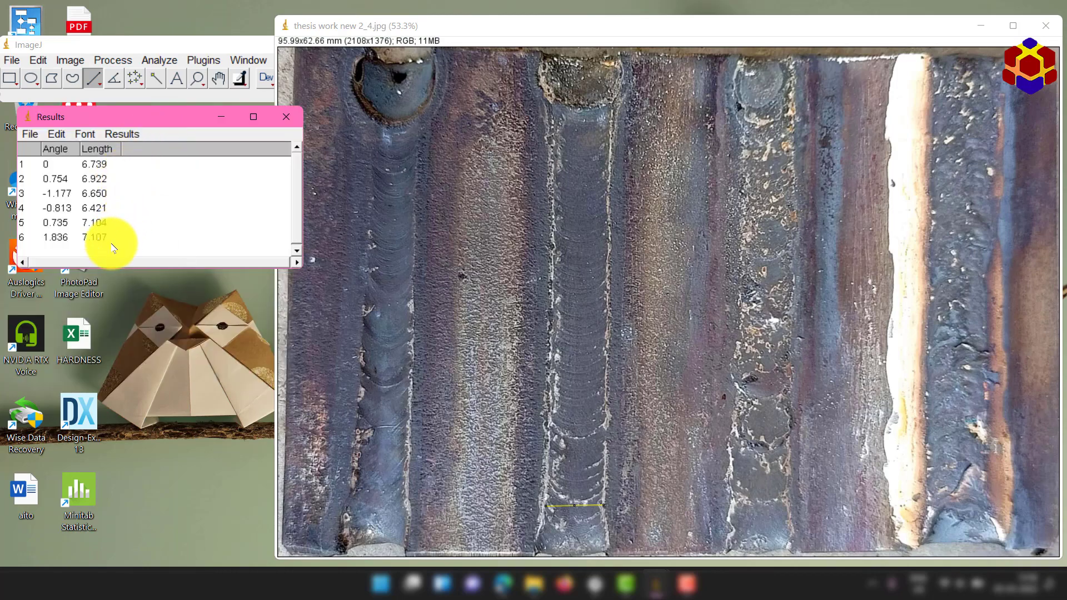
left_click_drag(118, 239, 56, 158)
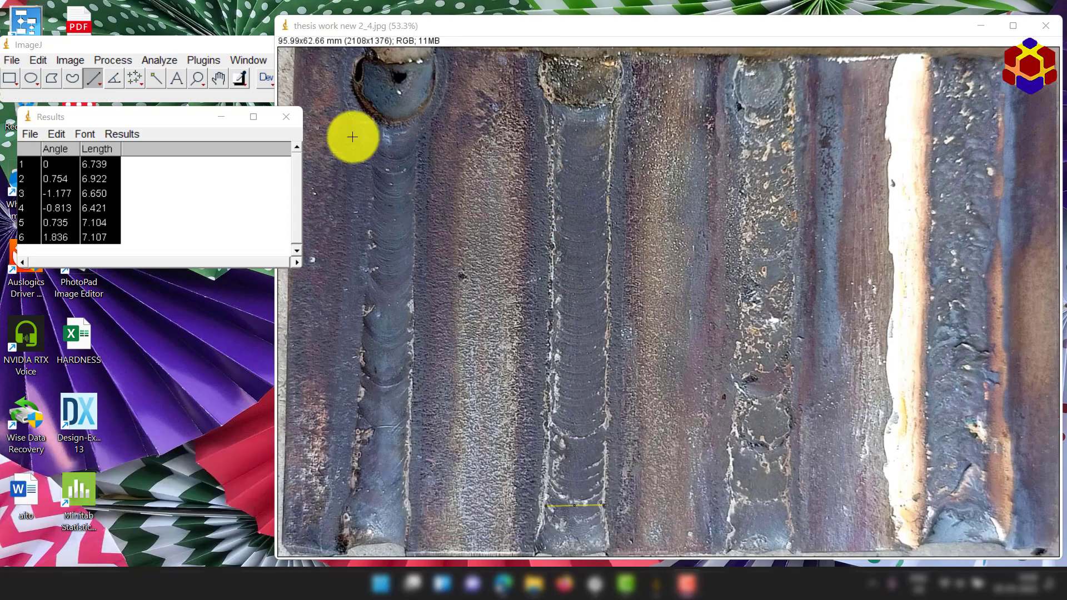
- Enable Area, Centroid and Perimeter in the measurement settings, keeping 3 decimal places
left_click(160, 61)
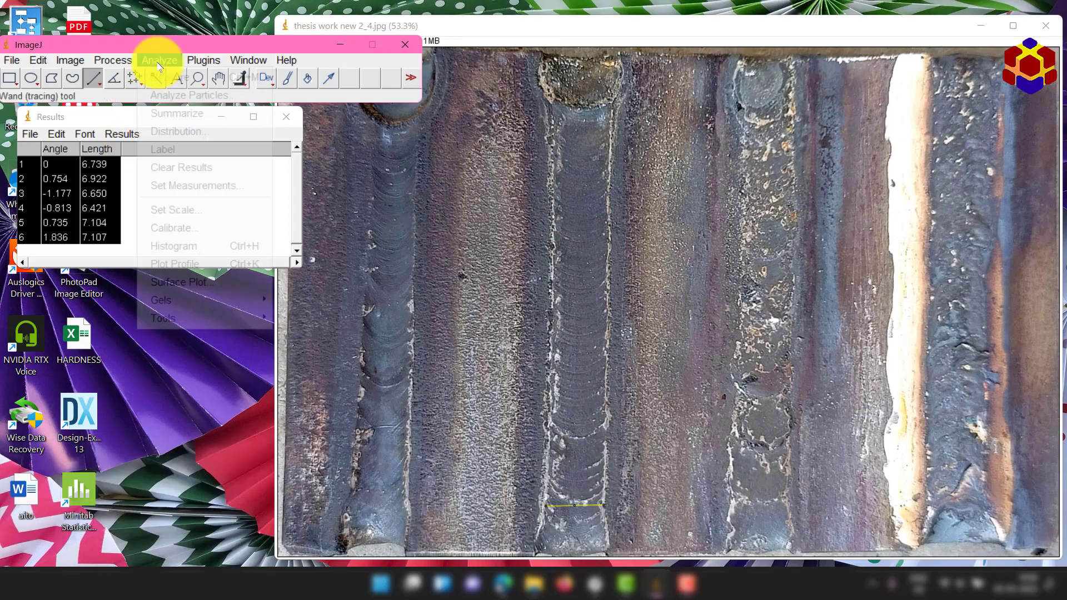
left_click(217, 192)
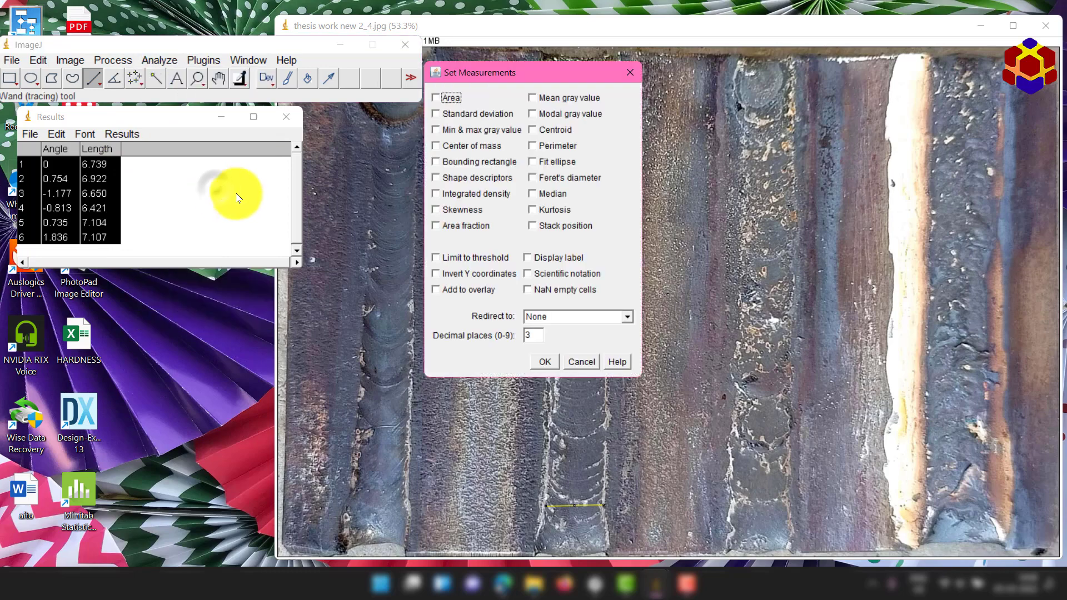
left_click(436, 99)
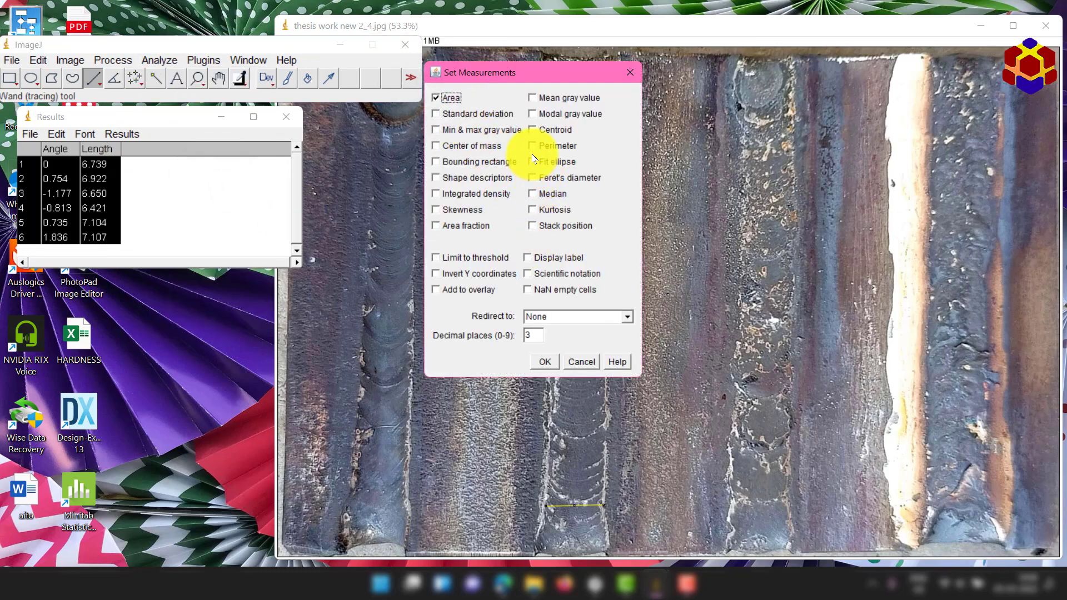
left_click(533, 129)
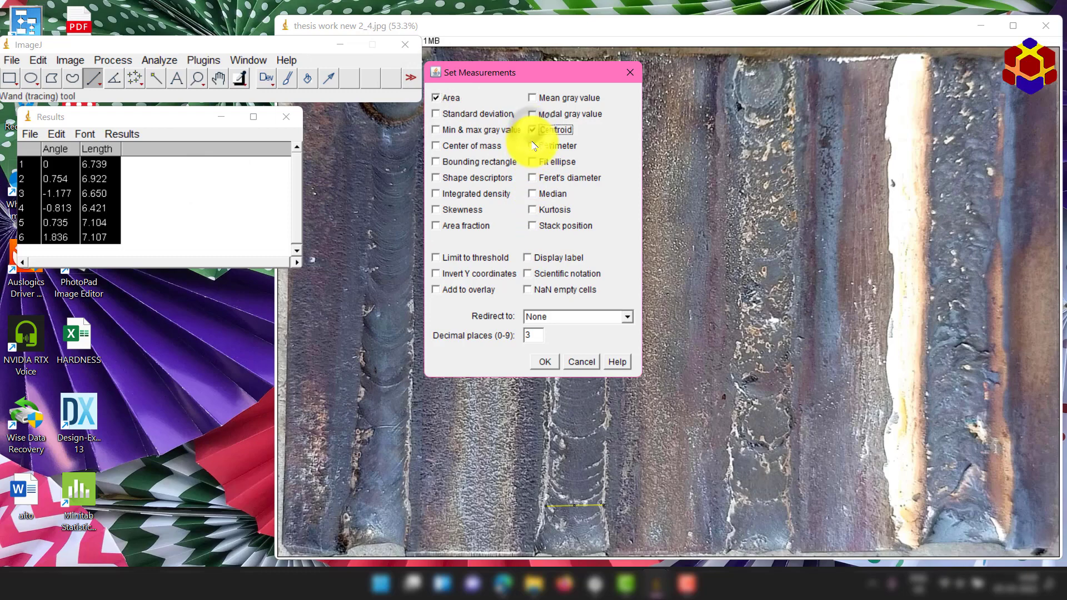
left_click(532, 146)
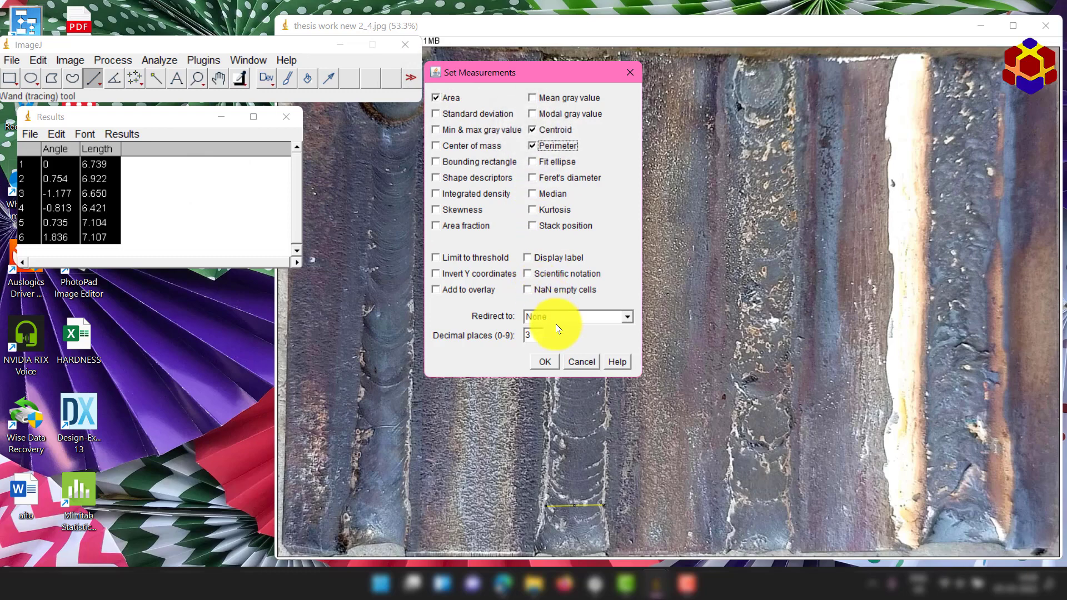
left_click(547, 362)
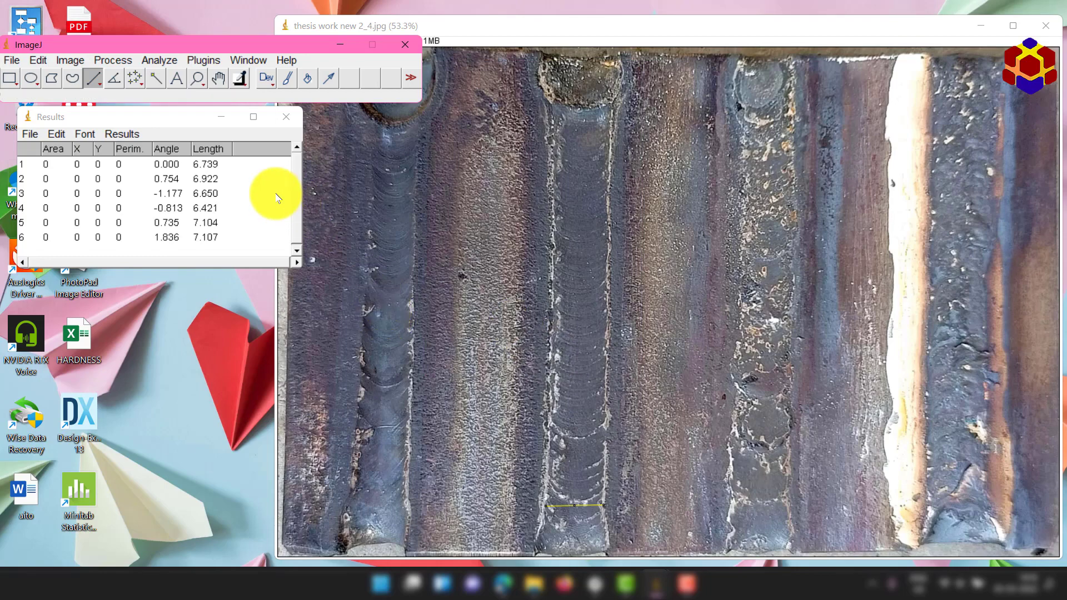
- Start a polygon selection on the second weld bead, tracing down its left edge and across its lower end
left_click(53, 79)
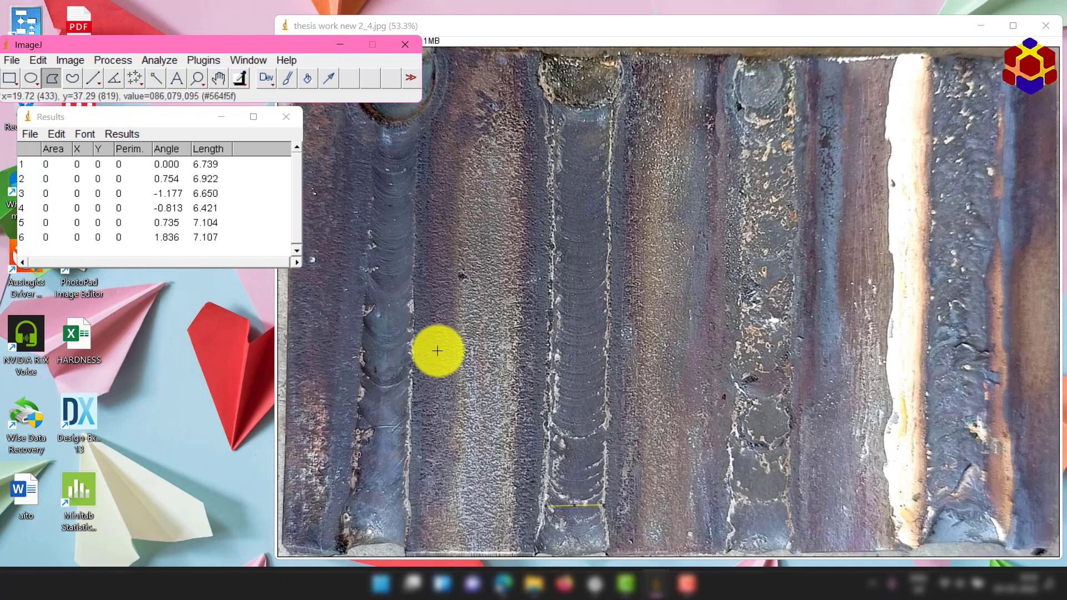
left_click(550, 106)
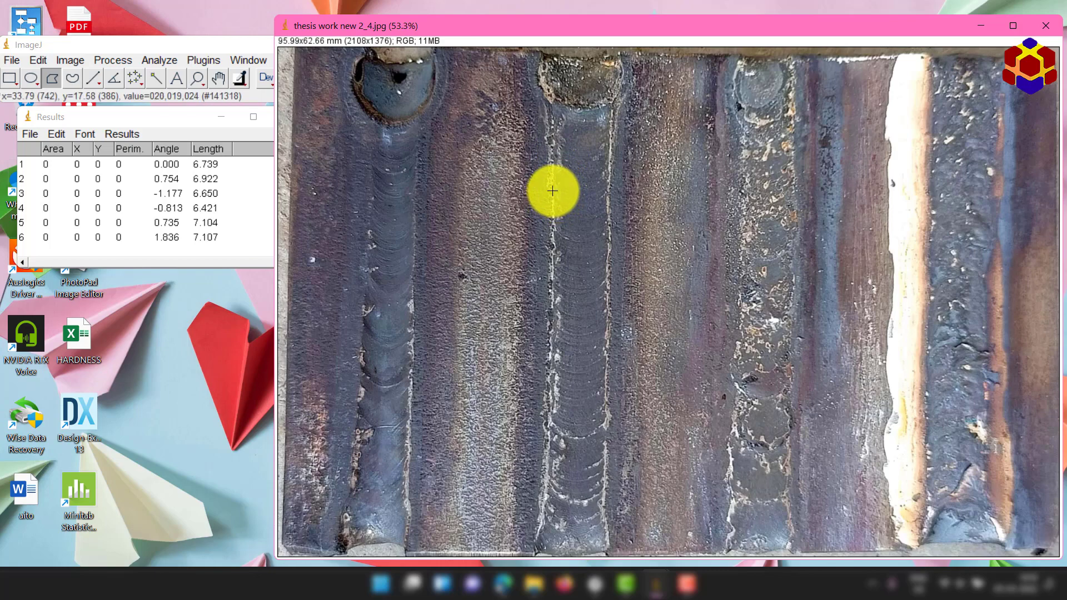
left_click_drag(553, 191, 548, 328)
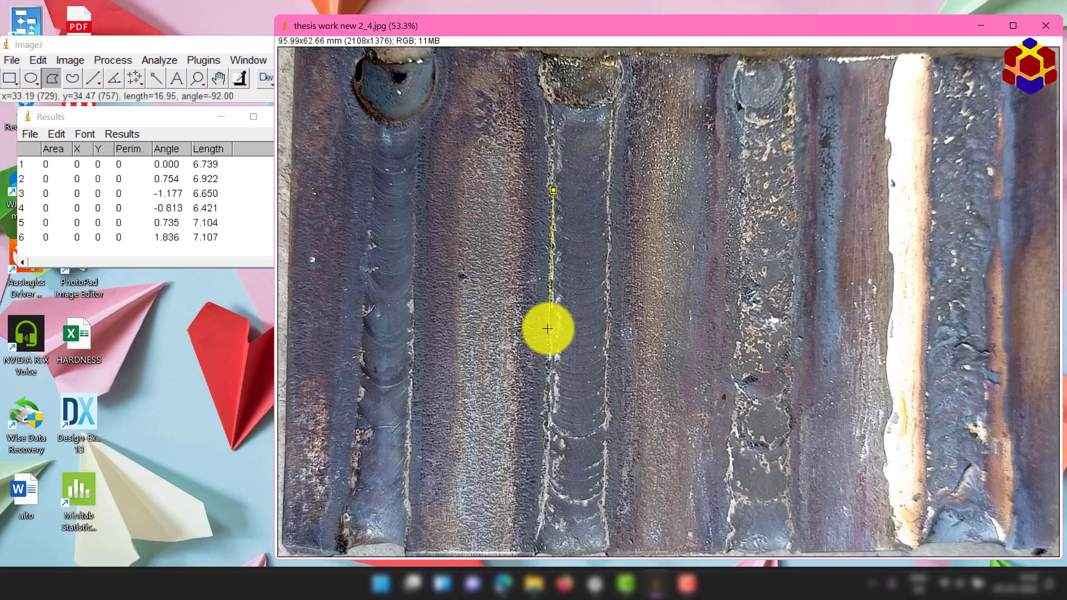
left_click(552, 329)
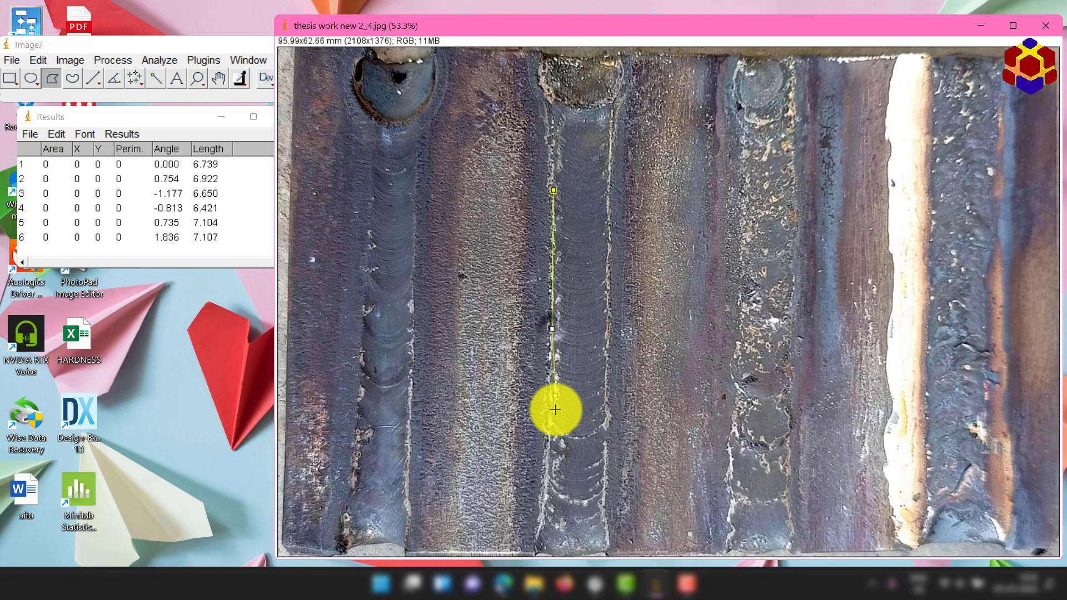
left_click(548, 453)
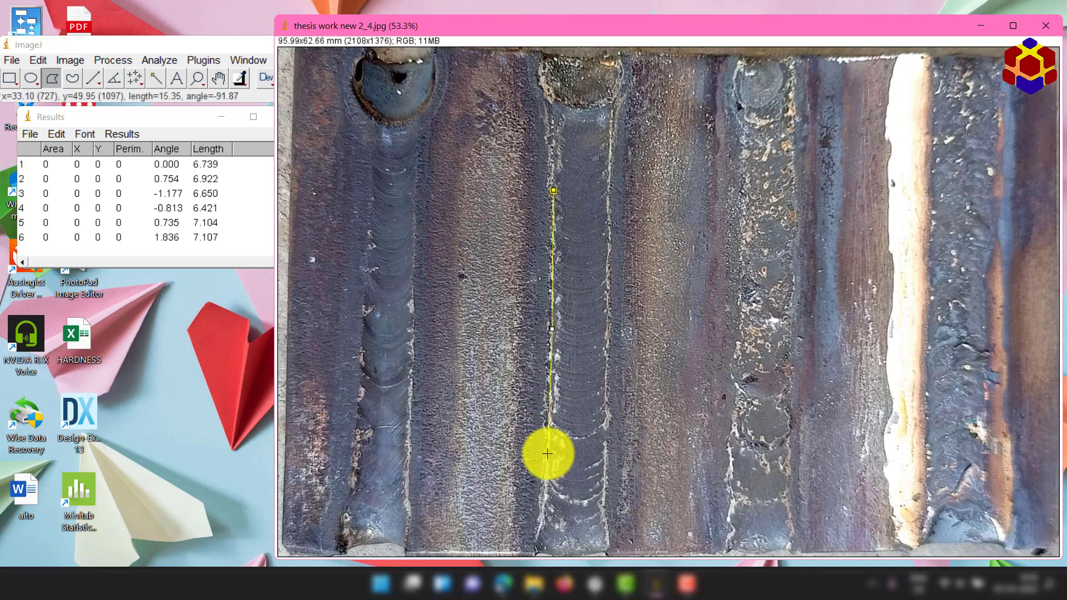
left_click(544, 512)
left_click(605, 512)
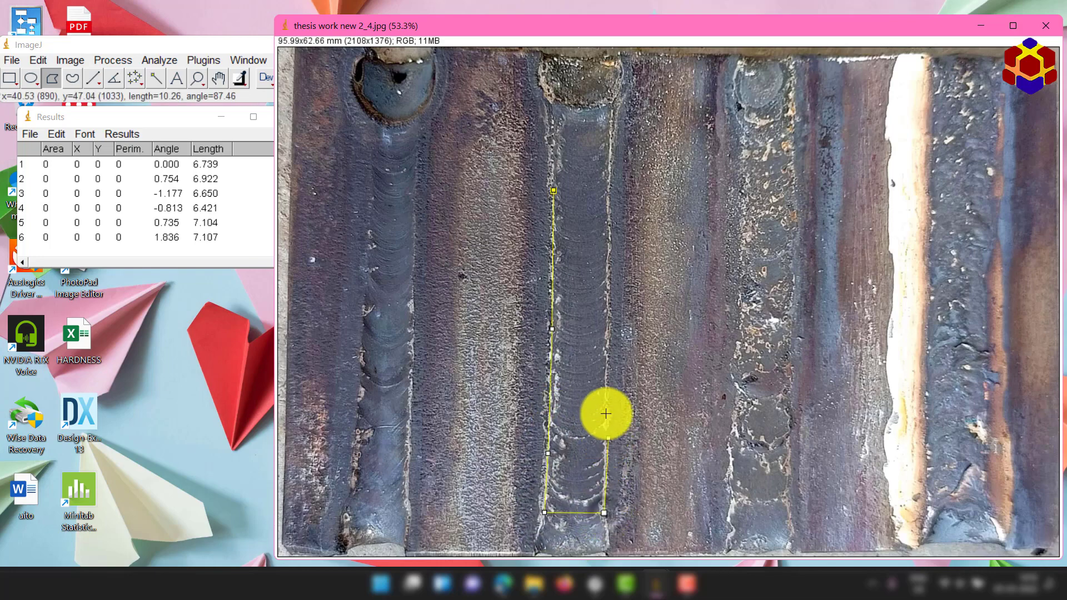
- Continue the polygon up the bead's right edge and across its upper end, close it at the starting point and measure the enclosed region
left_click(606, 383)
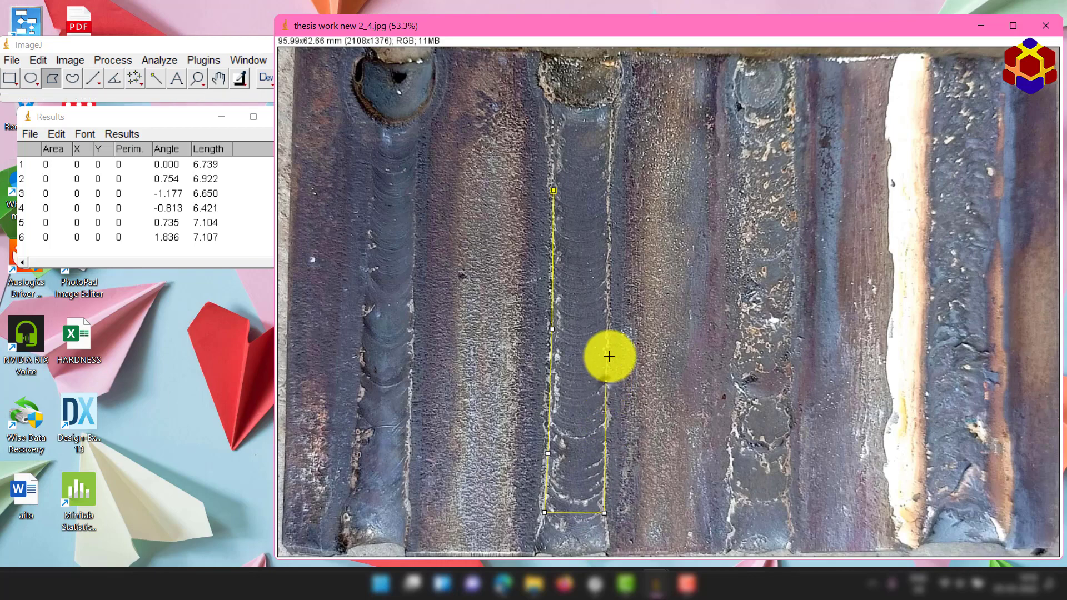
left_click(610, 244)
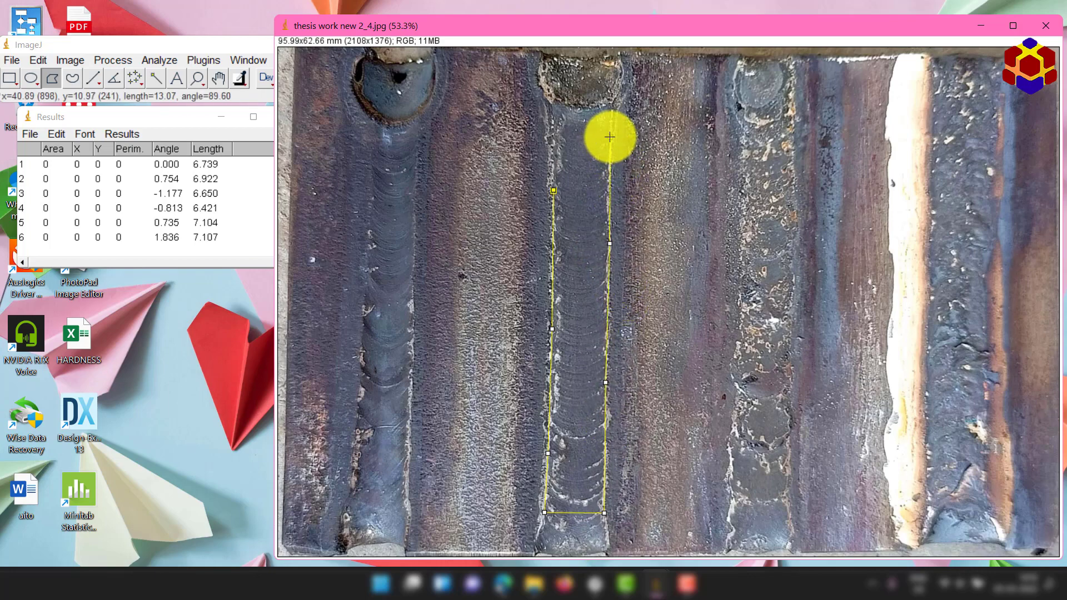
left_click(609, 137)
left_click(611, 110)
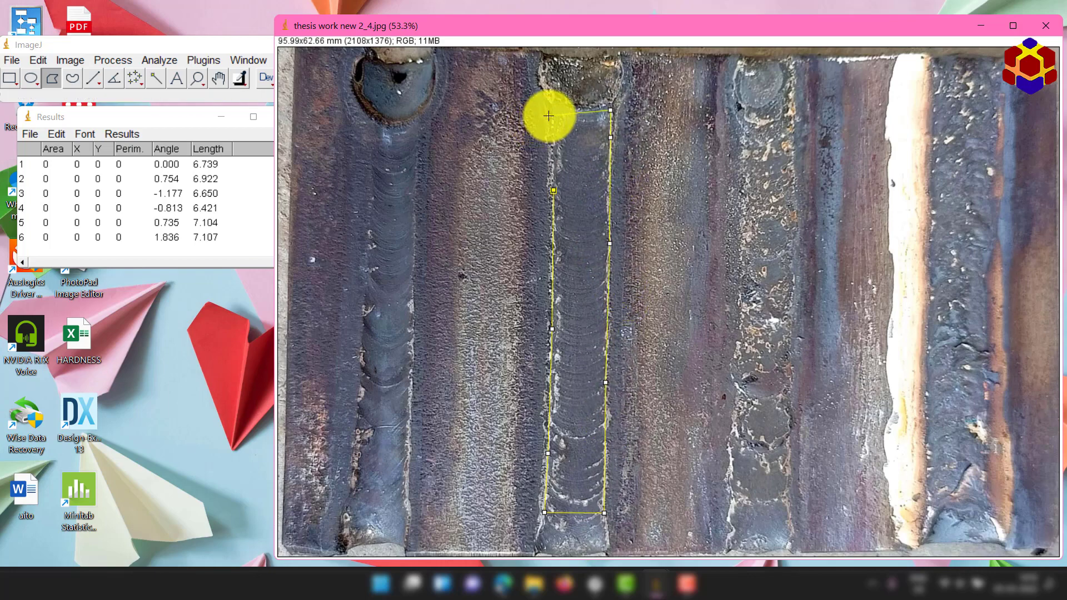
double_click(553, 114)
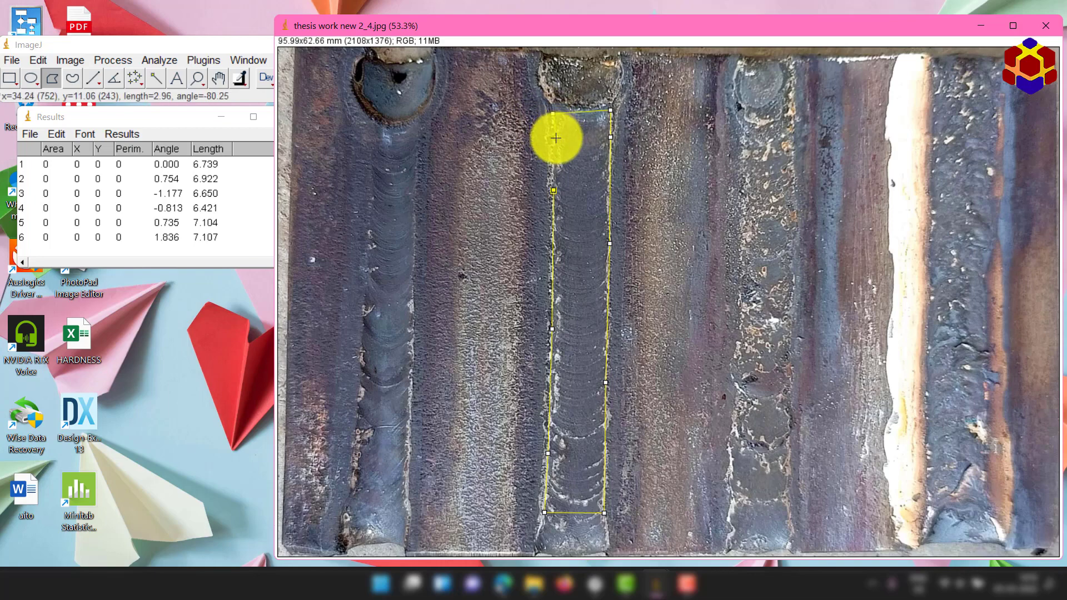
left_click(556, 138)
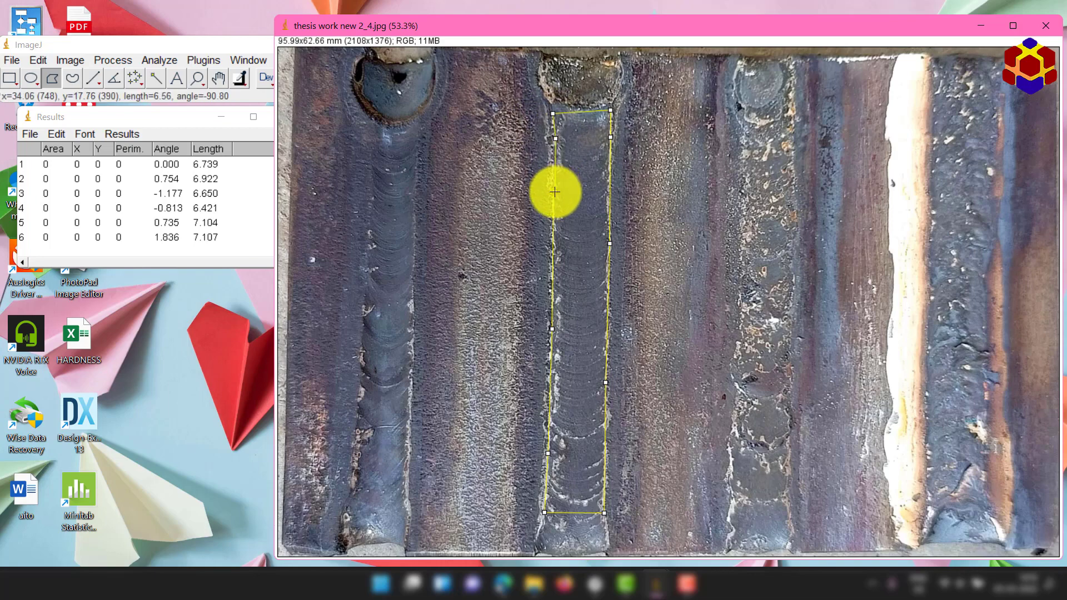
left_click(554, 191, "shift")
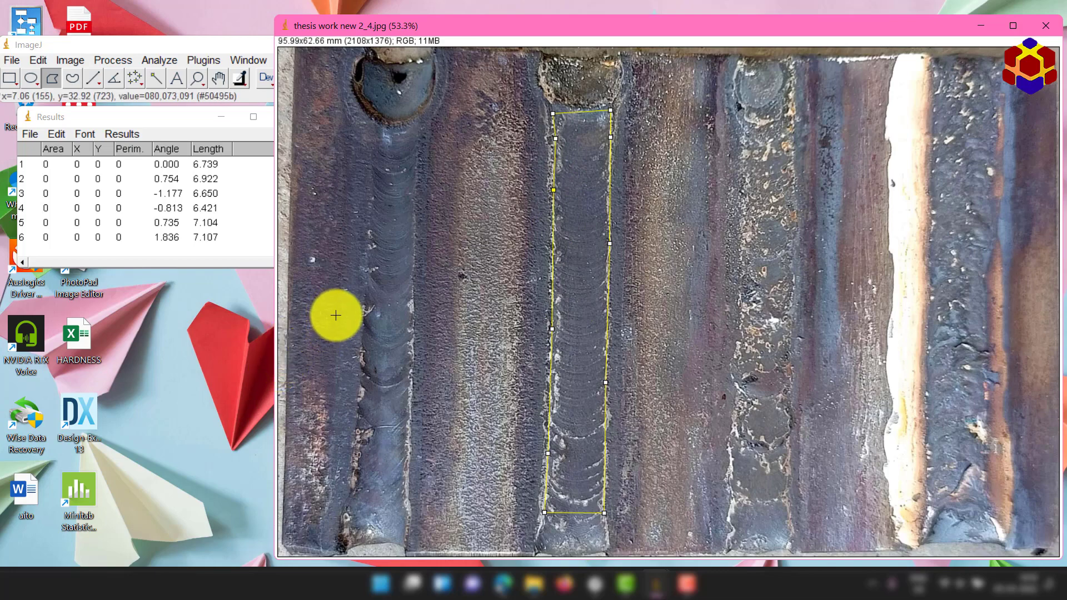
key("ctrl+m")
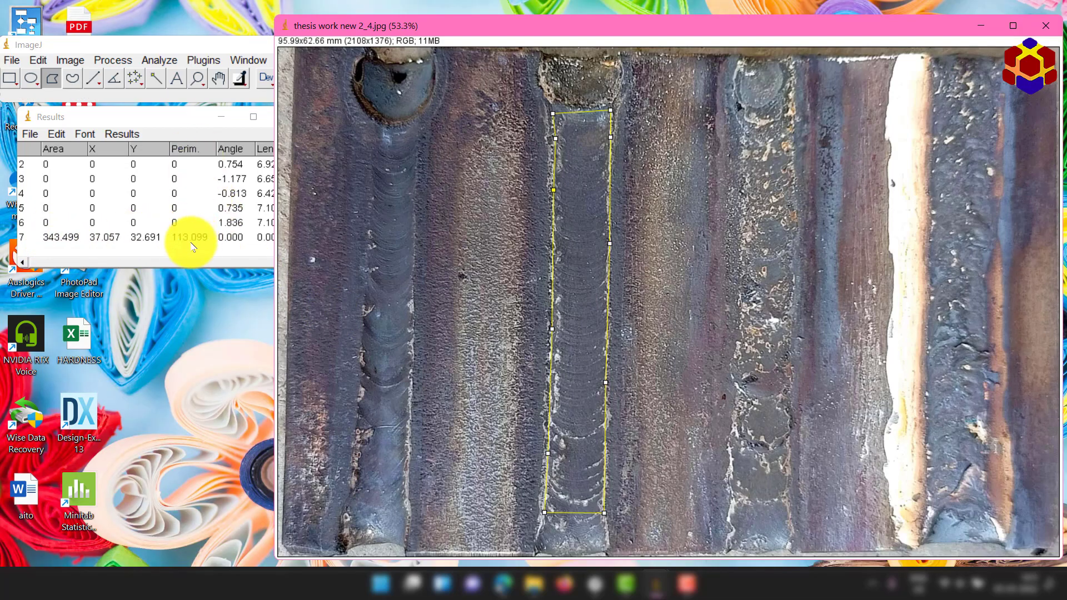
left_click(261, 247)
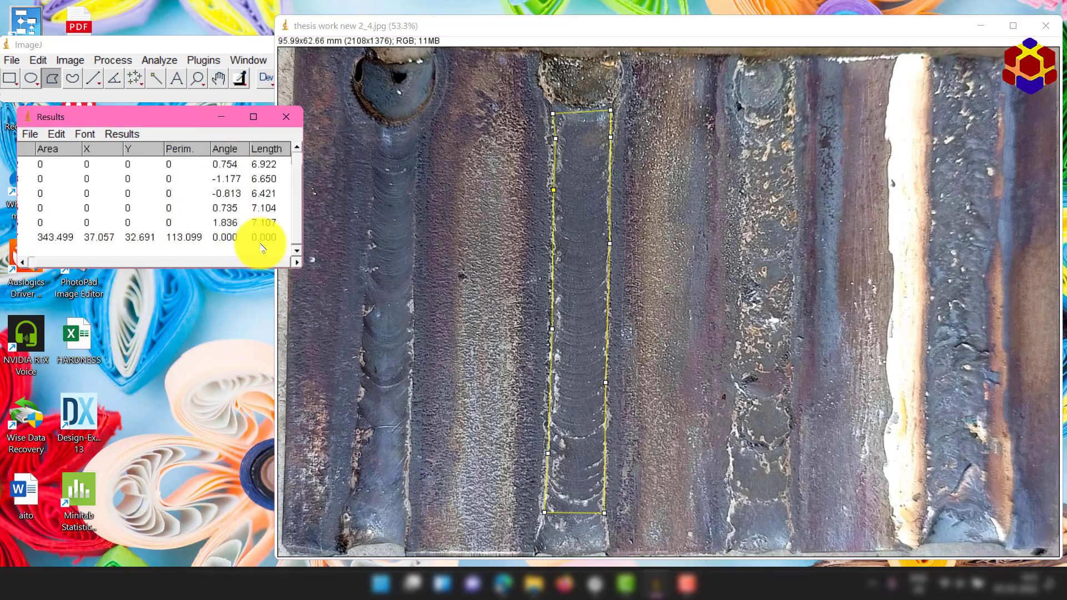